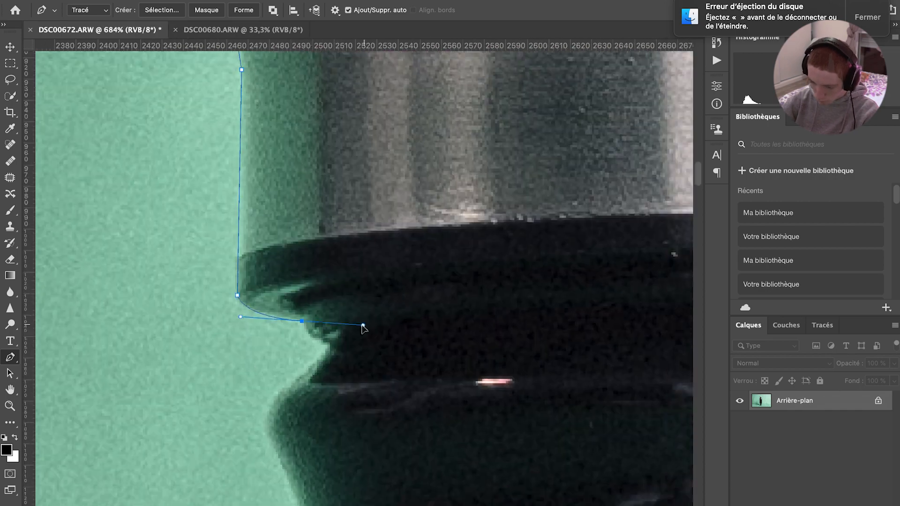
Continue the Pen tool path from the cap down along the bottle's neck and body to trace its silhouette.
{"action": "scroll", "coordinate": [295, 417], "scroll_direction": "down", "scroll_amount": 5}
{"action": "left_click", "coordinate": [324, 147]}
{"action": "scroll", "coordinate": [290, 368], "scroll_direction": "down", "scroll_amount": 5}
{"action": "left_click", "coordinate": [91, 271]}
{"action": "scroll", "coordinate": [449, 362], "scroll_direction": "down", "scroll_amount": 2}
{"action": "left_click", "coordinate": [241, 321]}
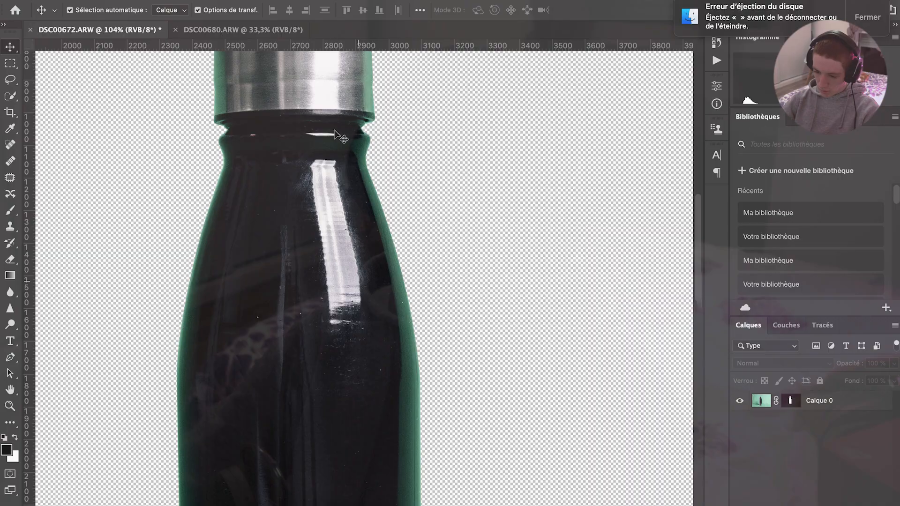
Fill the empty layer Calque 1 beneath the cut-out bottle with solid white.
{"action": "scroll", "coordinate": [333, 132], "scroll_direction": "up", "scroll_amount": 5}
{"action": "scroll", "coordinate": [335, 133], "scroll_direction": "down", "scroll_amount": 5}
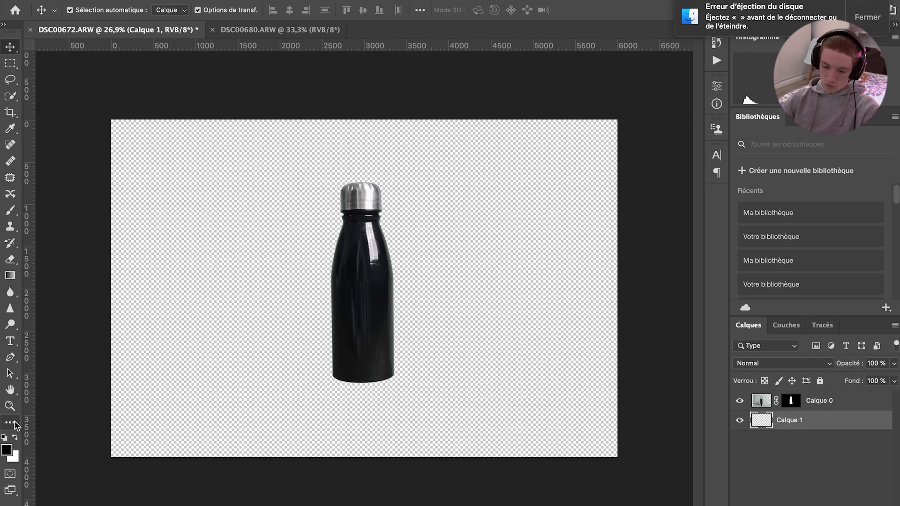
{"action": "key", "text": "g"}
{"action": "left_click", "coordinate": [15, 437]}
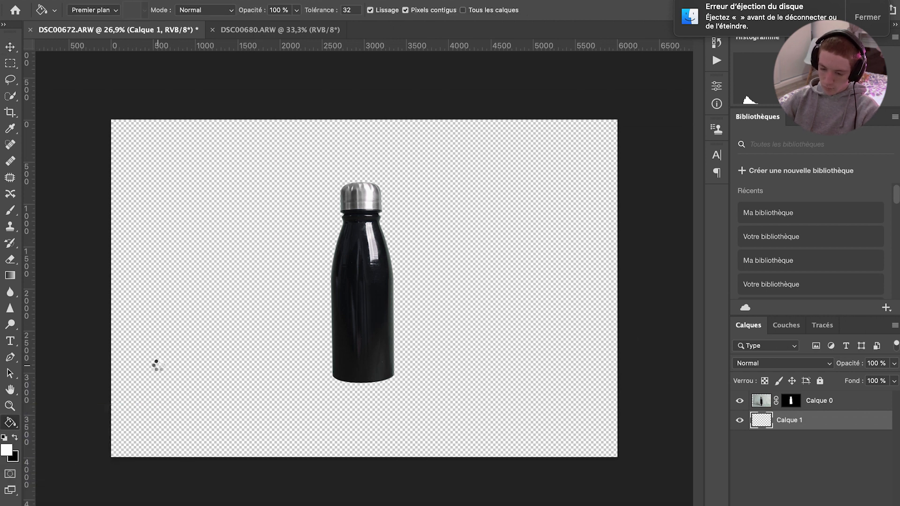
{"action": "key", "text": "alt+BackSpace"}
{"action": "key", "text": "v"}
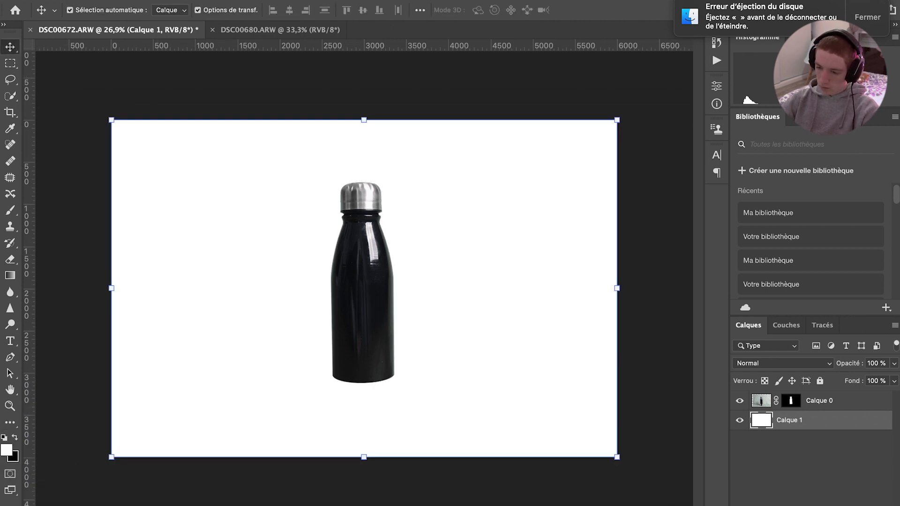
Apply the Add Noise filter to the white background layer.
{"action": "left_click", "coordinate": [333, 1]}
{"action": "left_click", "coordinate": [365, 10]}
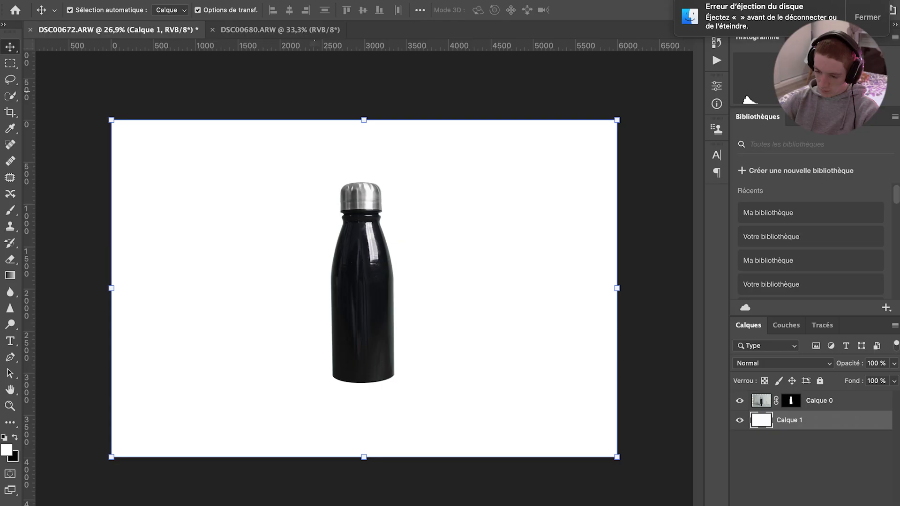
{"action": "scroll", "coordinate": [302, 261], "scroll_direction": "up", "scroll_amount": 5}
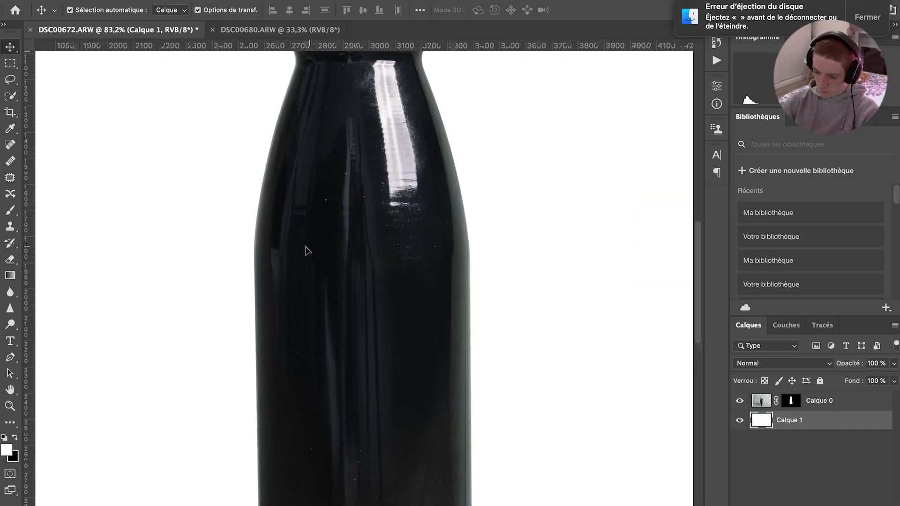
{"action": "scroll", "coordinate": [307, 251], "scroll_direction": "left", "scroll_amount": 3}
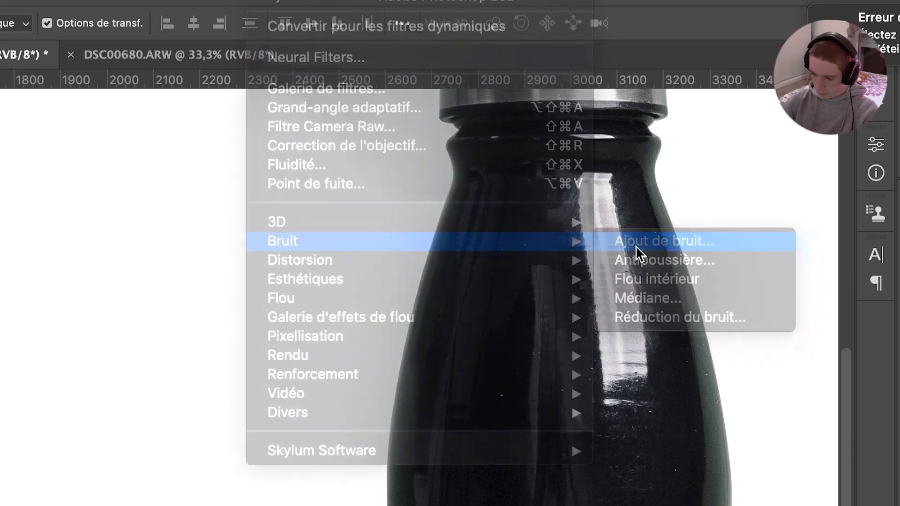
{"action": "left_click", "coordinate": [637, 240]}
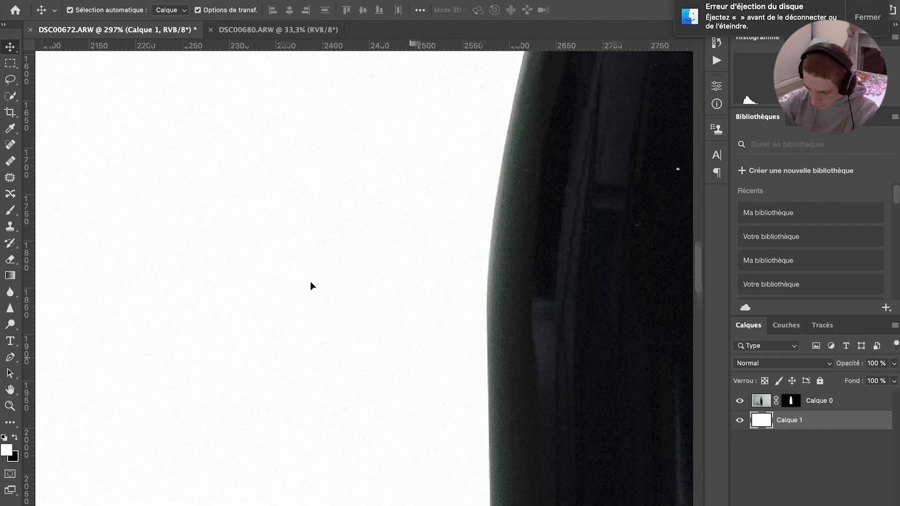
Move the new empty layer Calque 2 between the bottle layer and the white background layer.
{"action": "scroll", "coordinate": [311, 285], "scroll_direction": "up", "scroll_amount": 3}
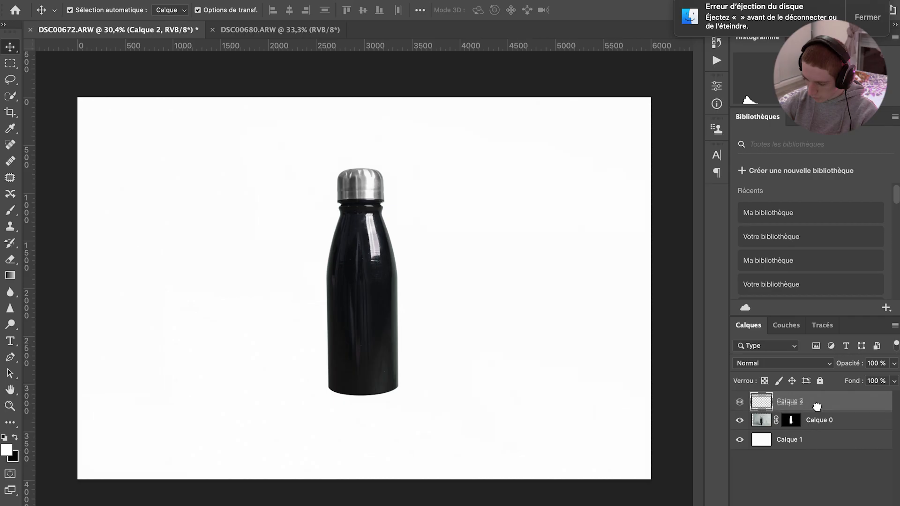
{"action": "left_click_drag", "start_coordinate": [818, 401], "coordinate": [813, 421]}
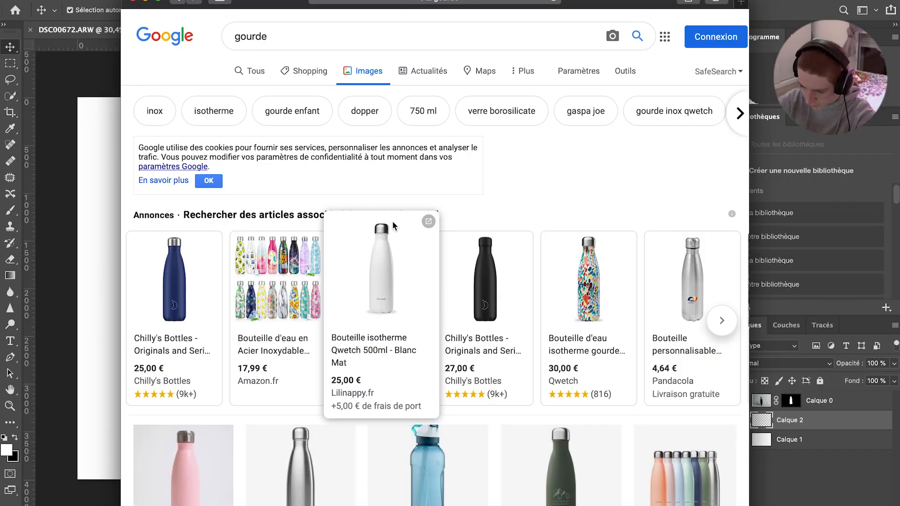
Switch to the browser and examine how shadows fall under the bottles in the "gourde" image results.
{"action": "scroll", "coordinate": [419, 445], "scroll_direction": "down", "scroll_amount": 10}
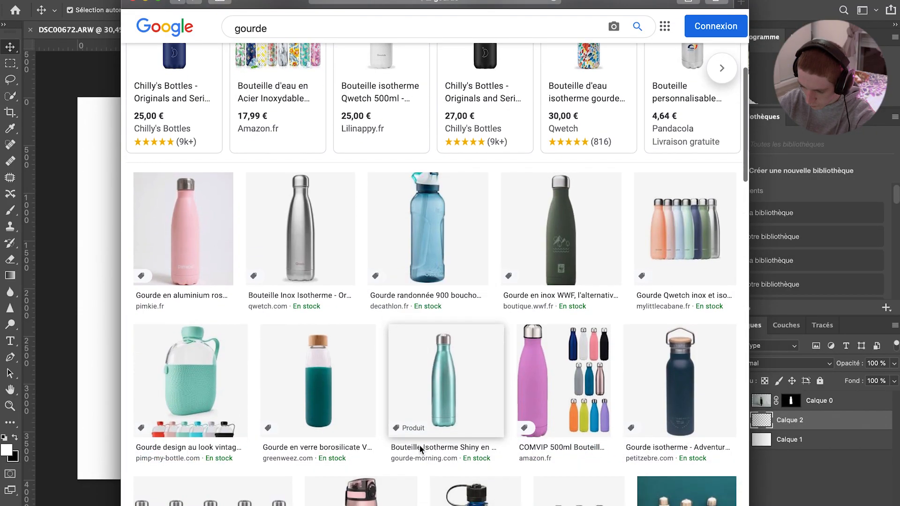
{"action": "scroll", "coordinate": [420, 450], "scroll_direction": "down", "scroll_amount": 1}
{"action": "scroll", "coordinate": [419, 446], "scroll_direction": "down", "scroll_amount": 2}
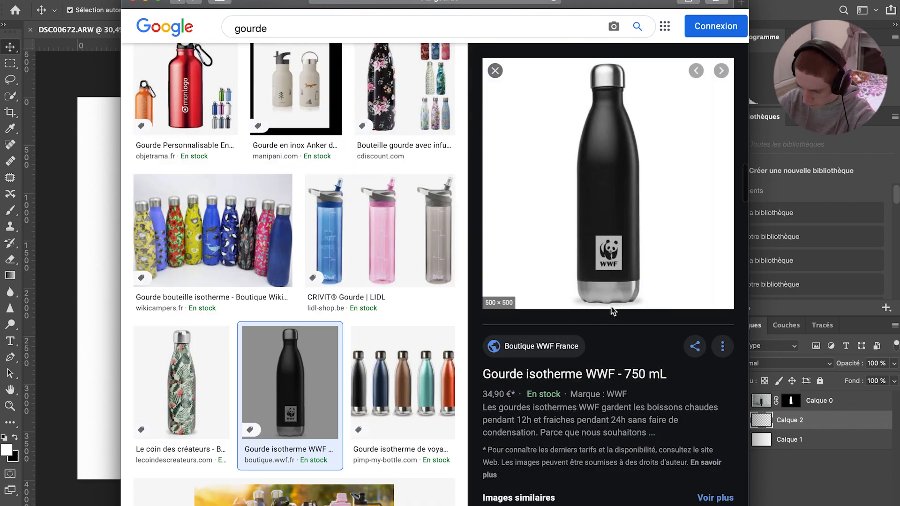
{"action": "scroll", "coordinate": [291, 374], "scroll_direction": "down", "scroll_amount": 9}
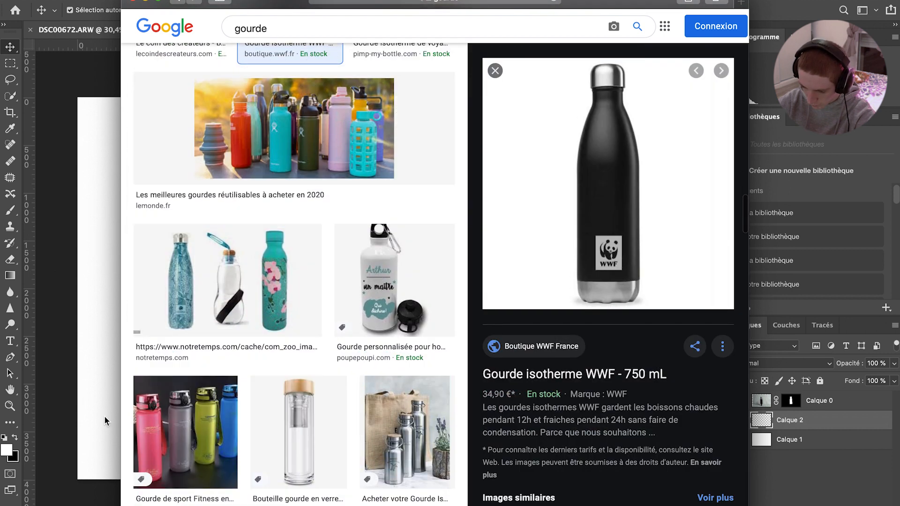
{"action": "left_click", "coordinate": [97, 495]}
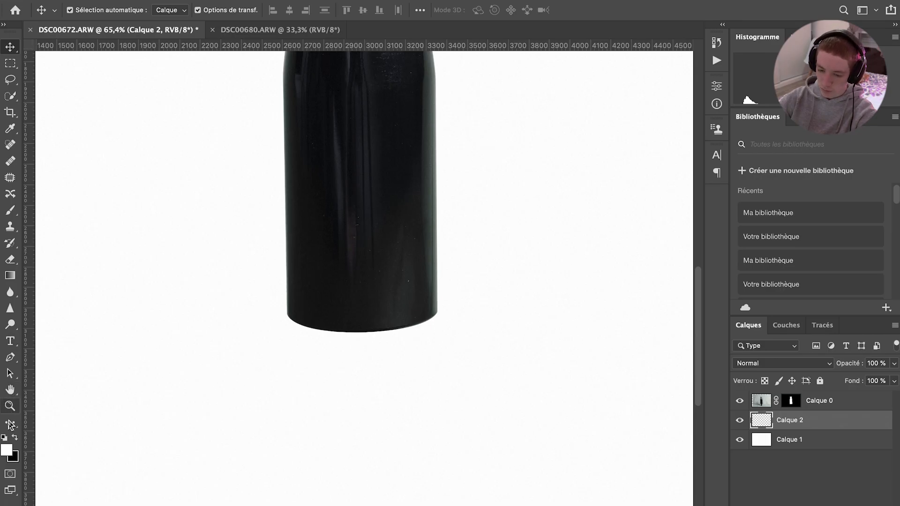
Draw an ellipse about 870 by 243 px around the bottle's base and fill it with black.
{"action": "left_click", "coordinate": [10, 424]}
{"action": "left_click", "coordinate": [63, 456]}
{"action": "left_click_drag", "start_coordinate": [270, 295], "coordinate": [448, 345]}
{"action": "left_click", "coordinate": [561, 211]}
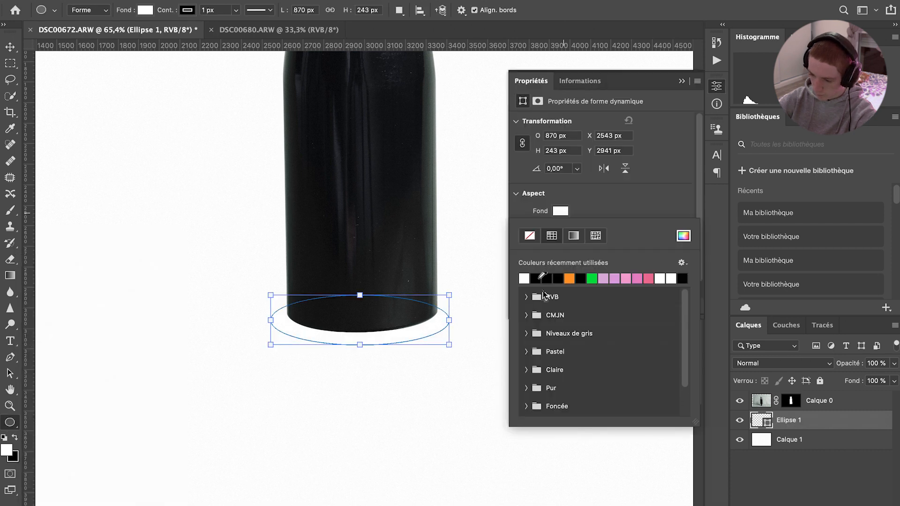
{"action": "left_click", "coordinate": [535, 277]}
Convert the black ellipse to a smart object and soften it with a Gaussian blur.
{"action": "left_click", "coordinate": [335, 1]}
{"action": "mouse_move", "coordinate": [356, 183]}
{"action": "left_click", "coordinate": [611, 243]}
{"action": "left_click", "coordinate": [518, 119]}
{"action": "key", "text": "Return"}
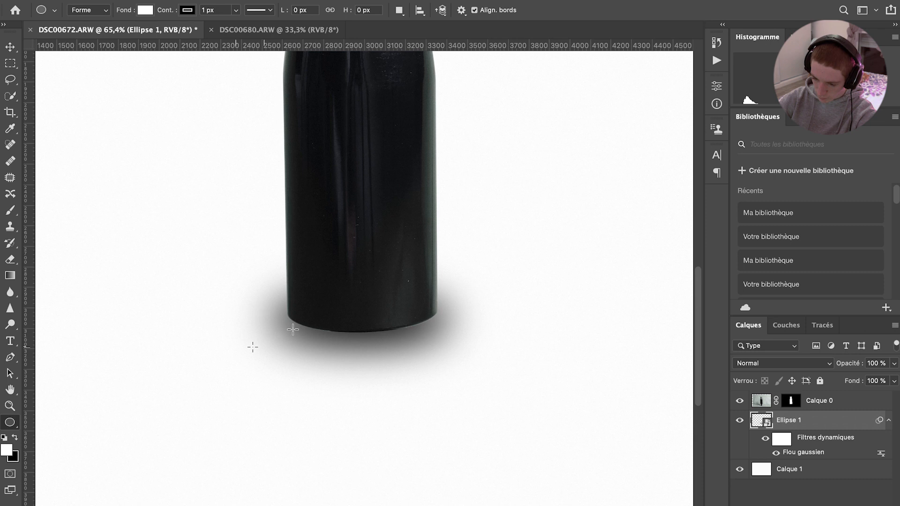
Add a second, smaller blurred black ellipse under the bottle's base and set its opacity to 82%.
{"action": "left_click_drag", "start_coordinate": [282, 295], "coordinate": [431, 339]}
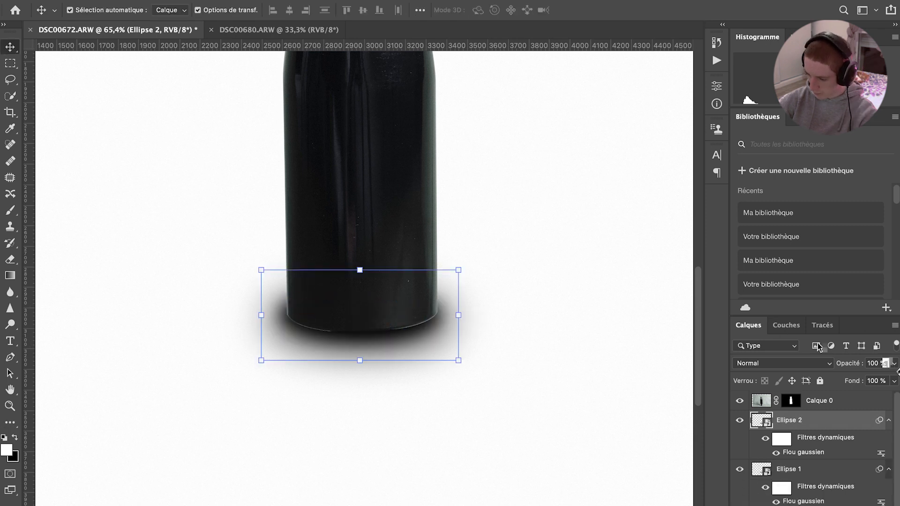
{"action": "left_click", "coordinate": [893, 363]}
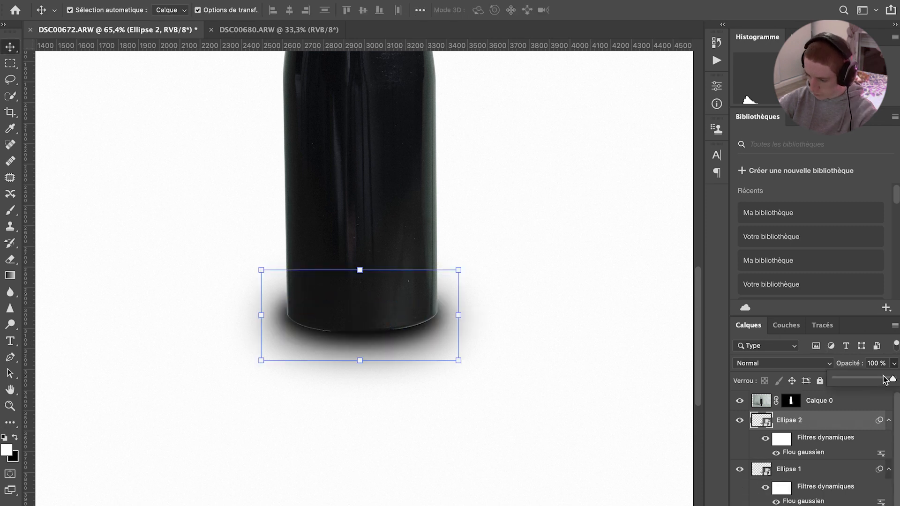
{"action": "left_click", "coordinate": [883, 379]}
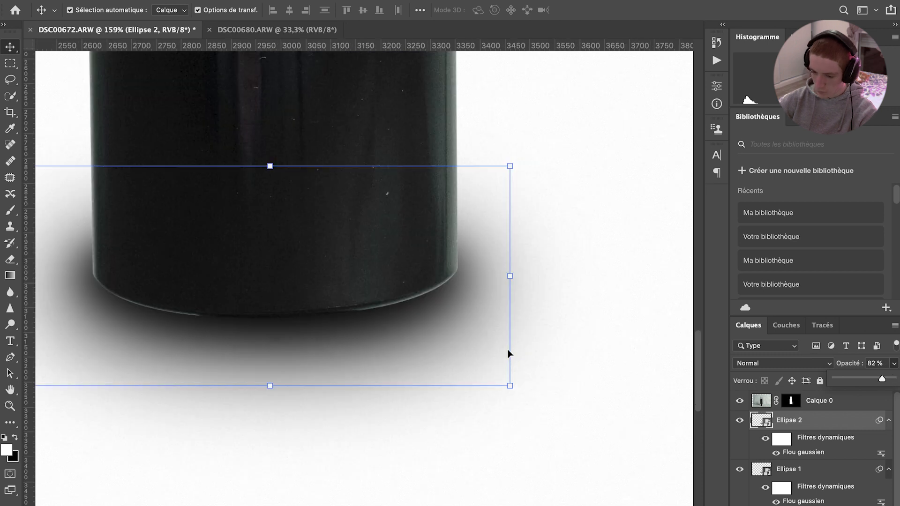
{"action": "scroll", "coordinate": [325, 328], "scroll_direction": "left", "scroll_amount": 3}
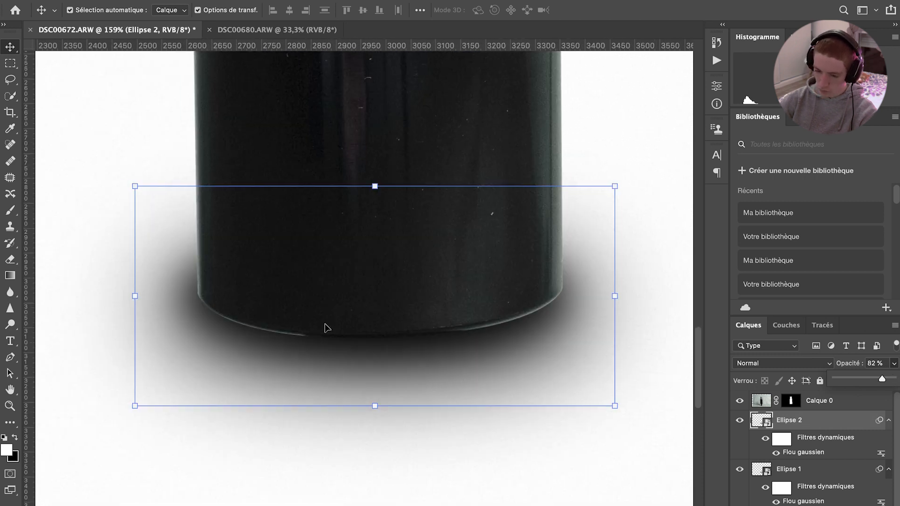
{"action": "scroll", "coordinate": [223, 330], "scroll_direction": "up", "scroll_amount": 1}
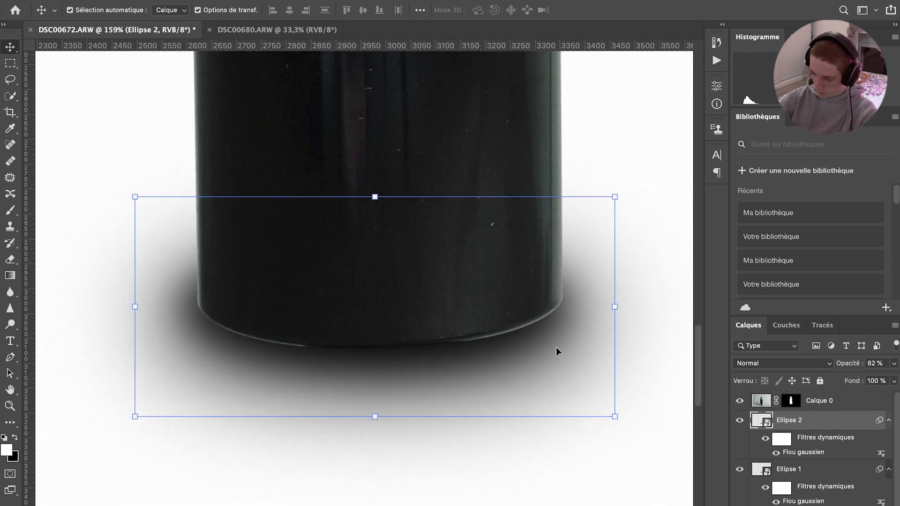
Add a new empty layer above the bottle layer with a copy of the bottle's mask.
{"action": "left_click", "coordinate": [839, 400]}
{"action": "key", "text": "ctrl+alt+shift+n"}
{"action": "left_click_drag", "start_coordinate": [791, 423], "coordinate": [791, 404]}
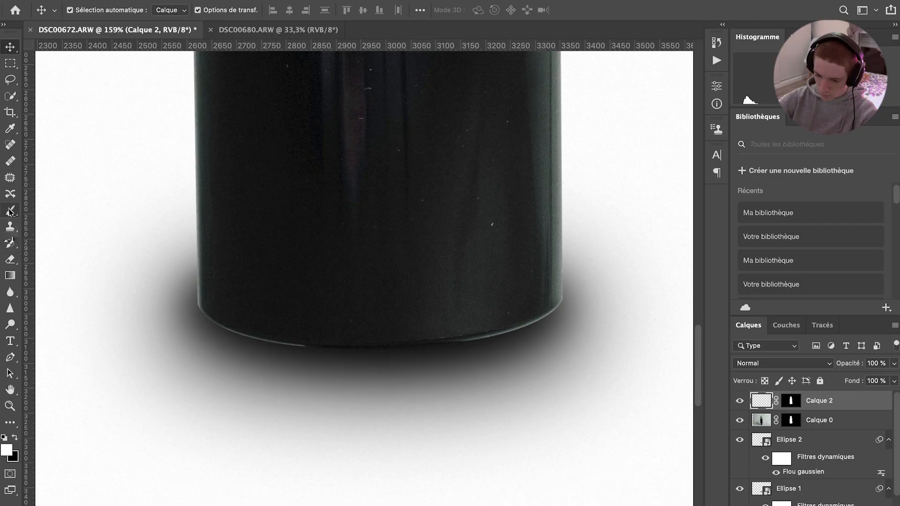
Darken the light rim along the bottle's bottom edge on the new masked layer with a soft black 248 px brush.
{"action": "left_click", "coordinate": [10, 211]}
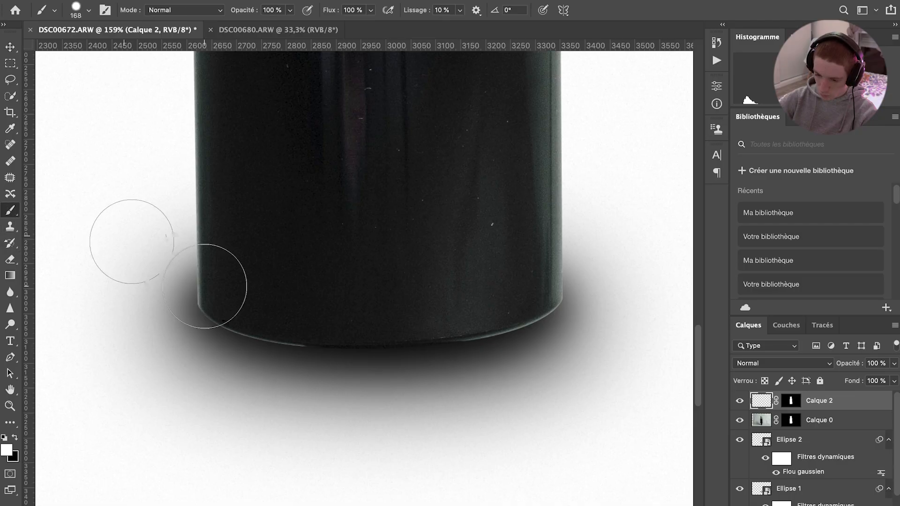
{"action": "key", "text": "x"}
{"action": "left_click", "coordinate": [88, 10]}
{"action": "type", "text": "248"}
{"action": "key", "text": "Return"}
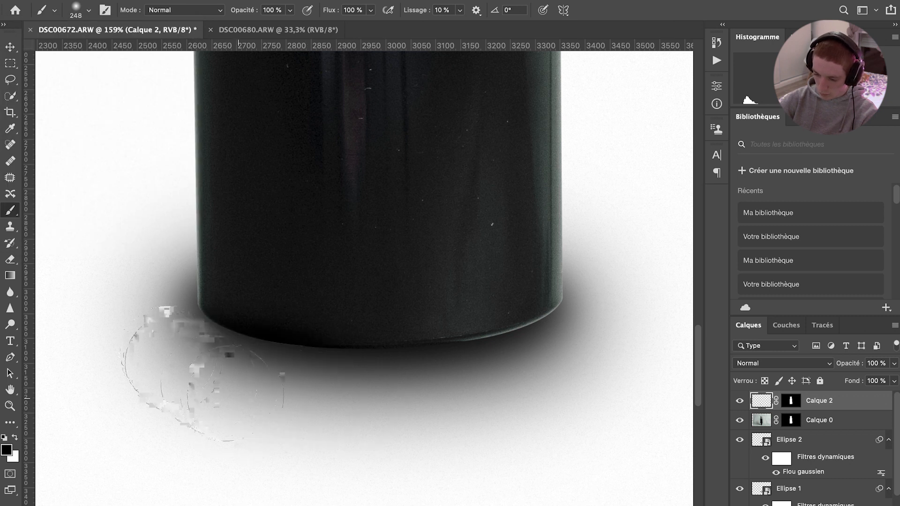
{"action": "left_click_drag", "start_coordinate": [238, 399], "coordinate": [529, 380]}
{"action": "key", "text": "super+minus"}
{"action": "key", "text": "super+minus"}
{"action": "key", "text": "super+minus"}
{"action": "key", "text": "super+minus"}
{"action": "key", "text": "super+minus"}
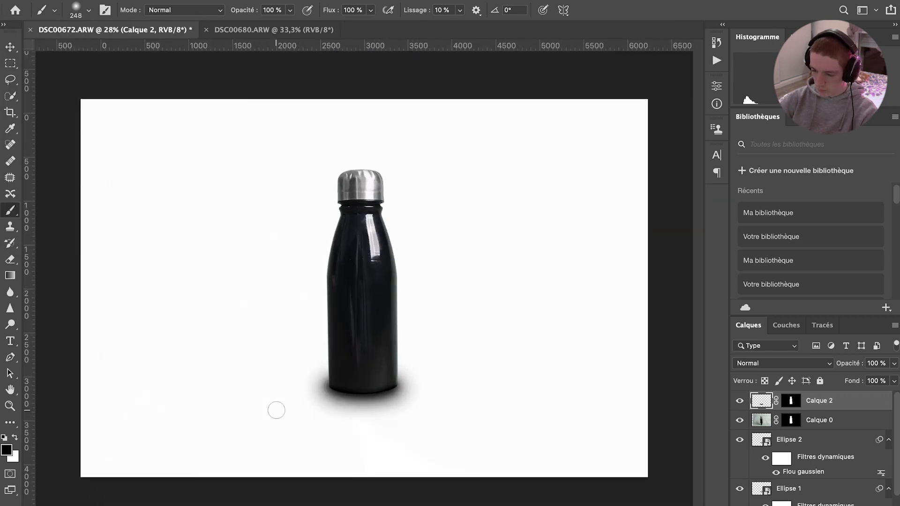
{"action": "key", "text": "super+plus"}
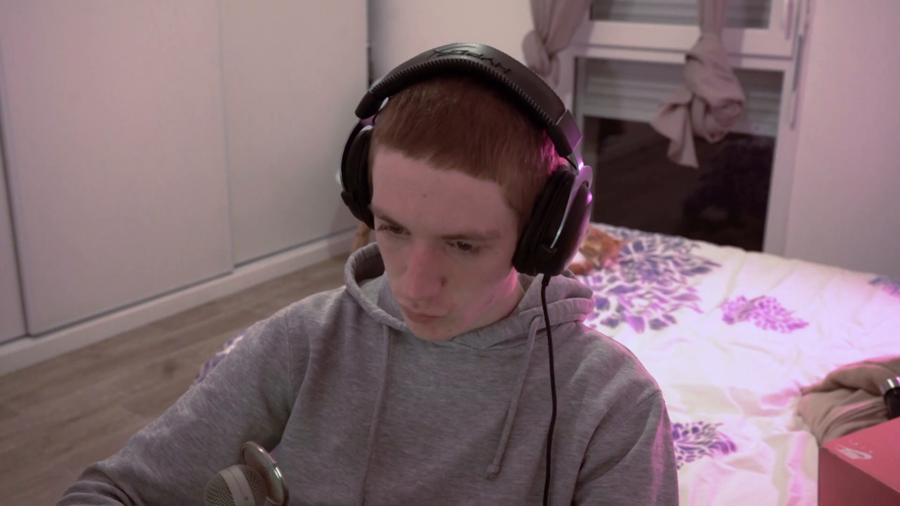
{"action": "key", "text": "v"}
{"action": "left_click", "coordinate": [819, 419], "text": "shift"}
{"action": "left_click_drag", "start_coordinate": [25, 344], "coordinate": [325, 344]}
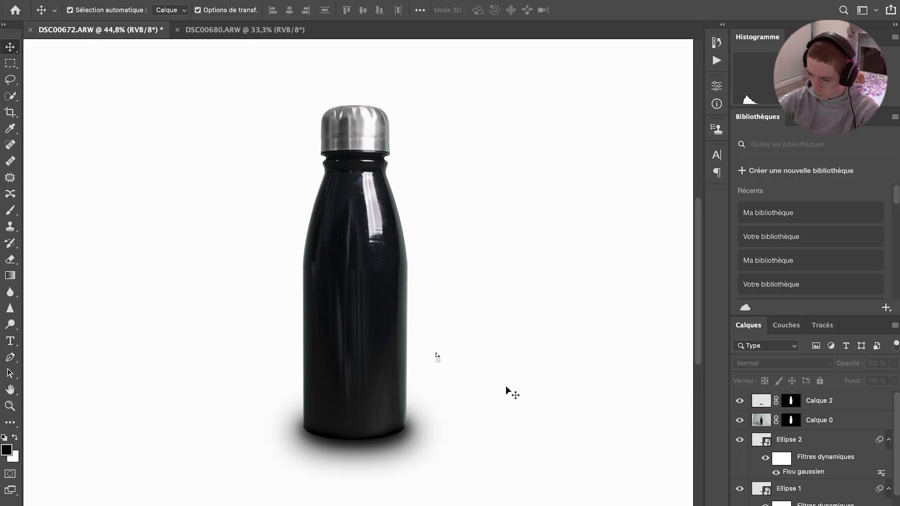
Duplicate the bottle layer, convert the copy to a smart object and give it a black colour overlay.
{"action": "key", "text": "super+0"}
{"action": "left_click", "coordinate": [752, 159]}
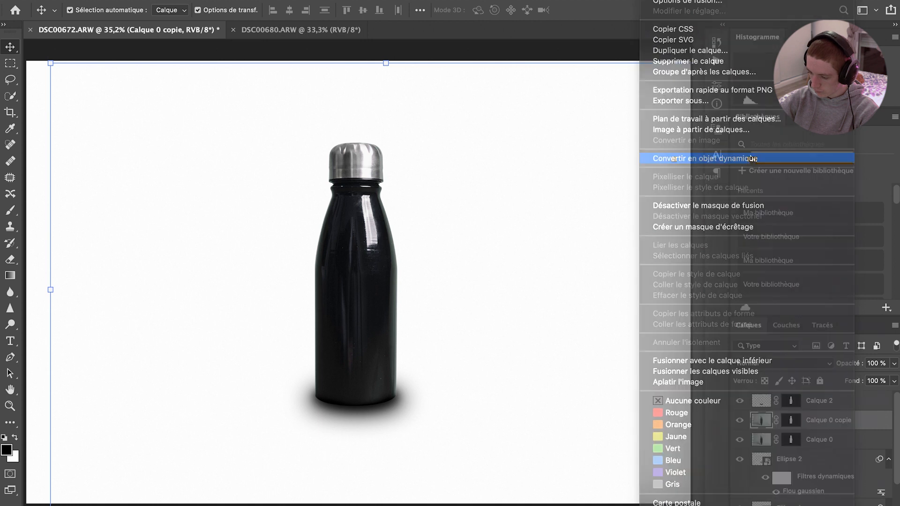
{"action": "double_click", "coordinate": [793, 419]}
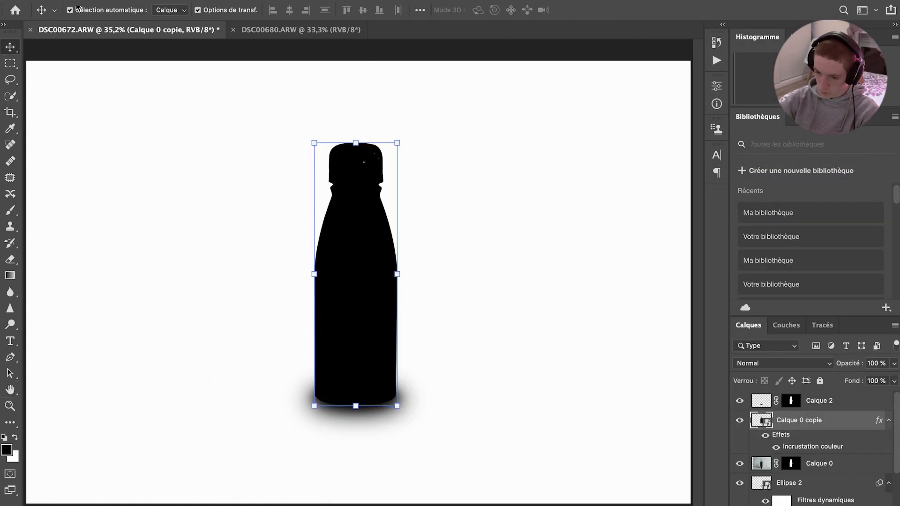
Distort the black bottle copy into a slanted cast shadow behind the bottle and apply a Gaussian blur.
{"action": "left_click", "coordinate": [136, 0]}
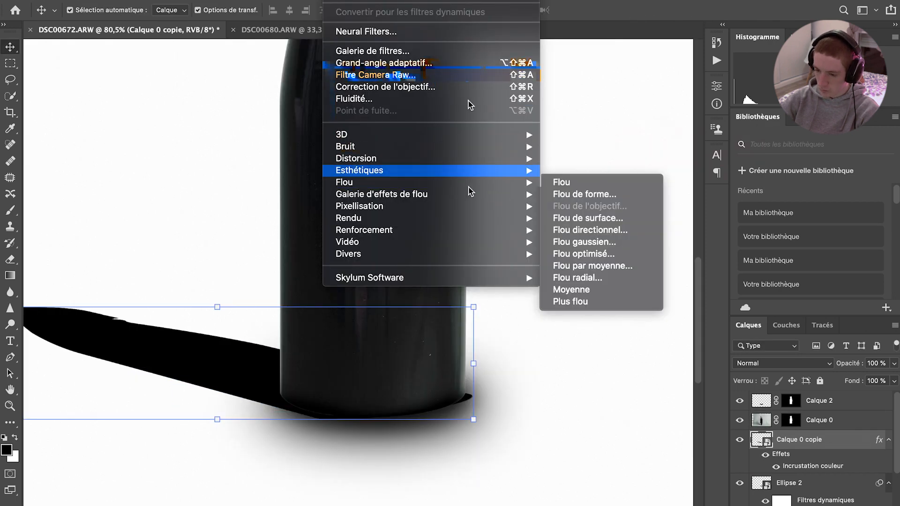
{"action": "mouse_move", "coordinate": [485, 177]}
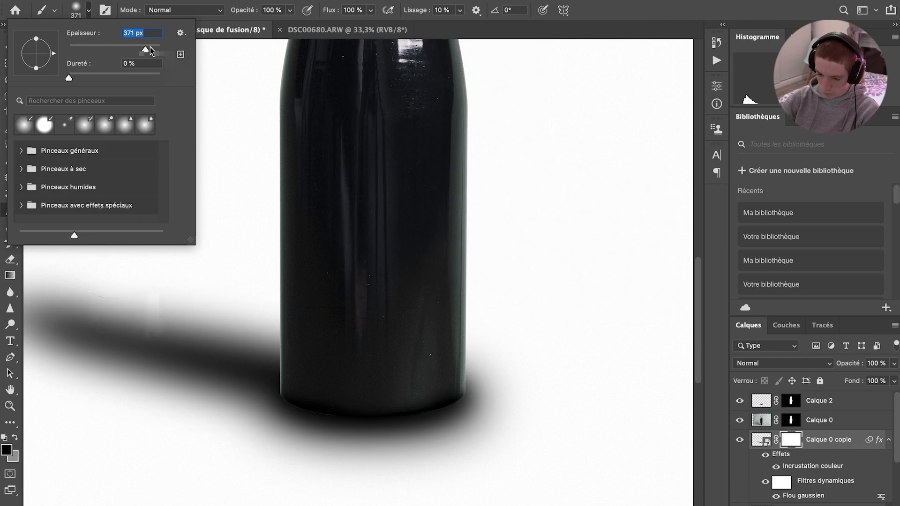
Fade the cast shadow's far end with a soft black brush on its mask and set the layer's opacity to 72%.
{"action": "left_click_drag", "start_coordinate": [102, 267], "coordinate": [85, 286]}
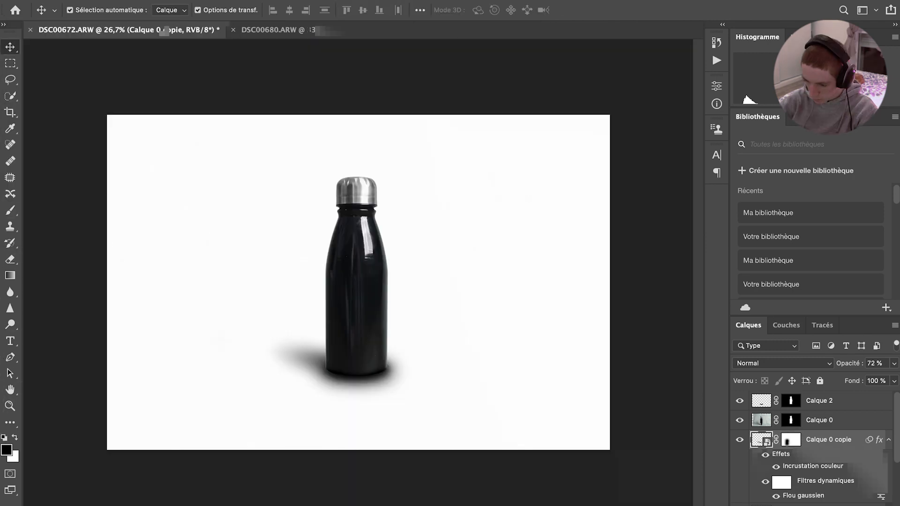
{"action": "left_click", "coordinate": [462, 497]}
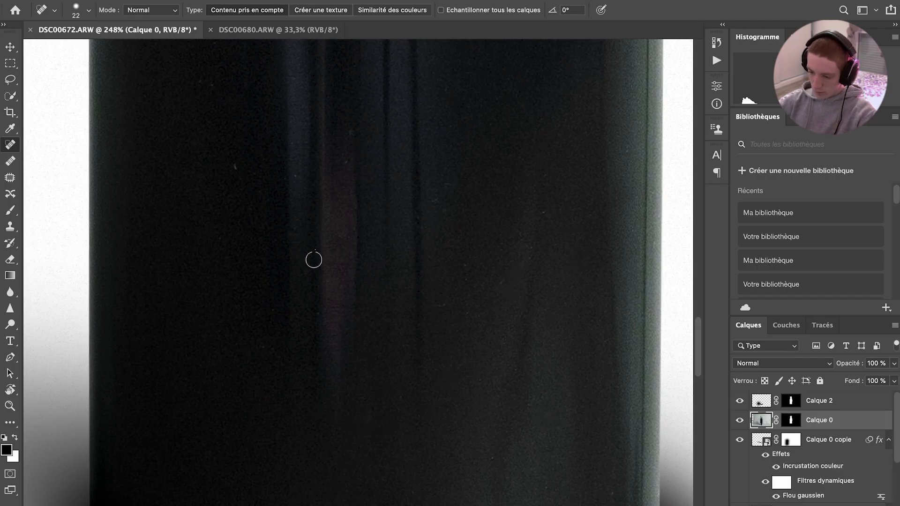
Heal the dust specks and light streaks along the bottle's body and shoulder with a 22 px Spot Healing Brush.
{"action": "left_click_drag", "start_coordinate": [314, 259], "coordinate": [351, 390]}
{"action": "left_click_drag", "start_coordinate": [331, 338], "coordinate": [342, 365]}
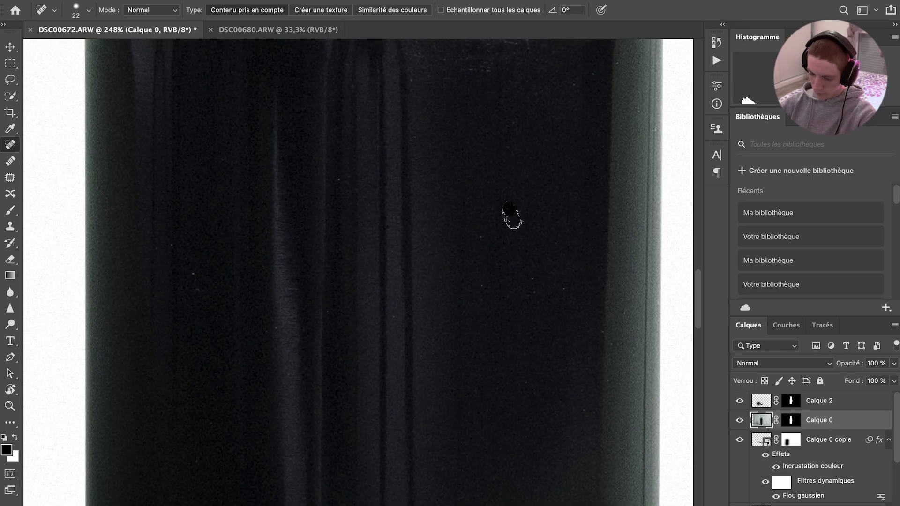
{"action": "left_click", "coordinate": [490, 240]}
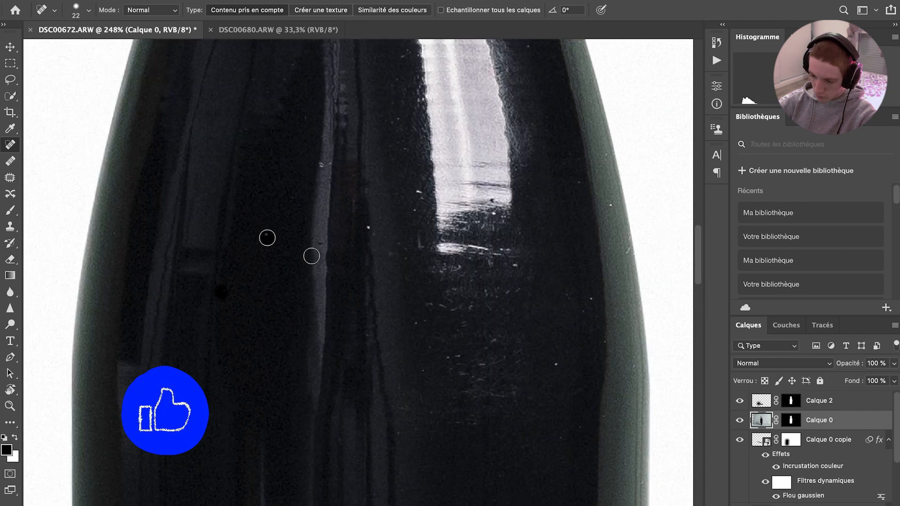
{"action": "scroll", "coordinate": [397, 358], "scroll_direction": "down", "scroll_amount": 5}
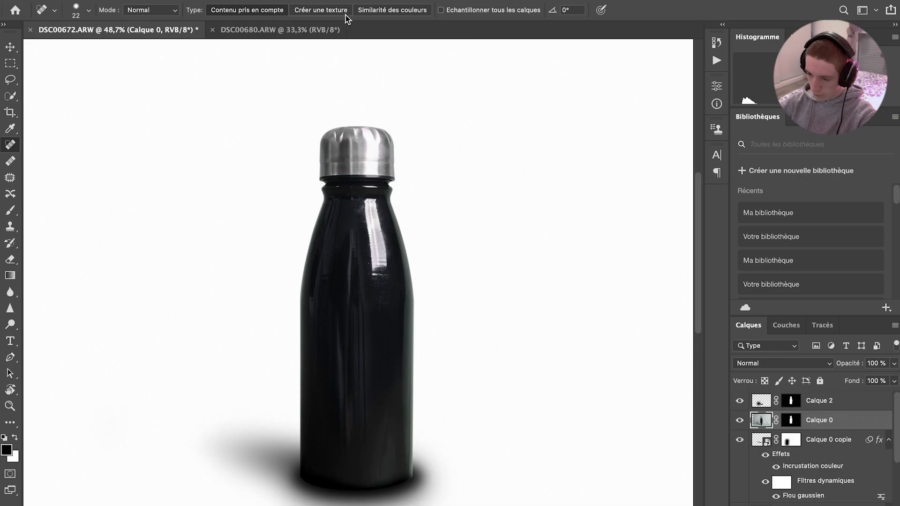
Smooth the scratches around the bottle's highlight with a size 9 Camera Raw adjustment brush at Texture -100 and Clarity -100, comparing before and after.
{"action": "left_click", "coordinate": [339, 0]}
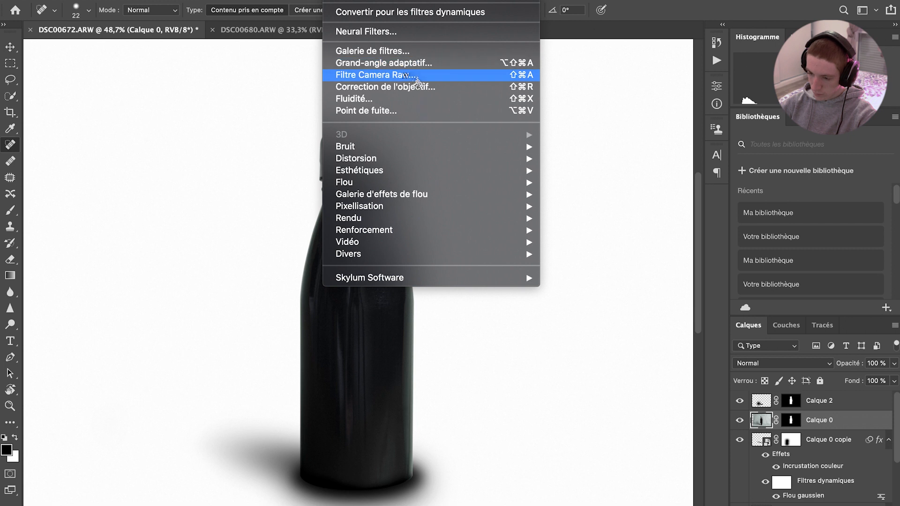
{"action": "left_click", "coordinate": [416, 75]}
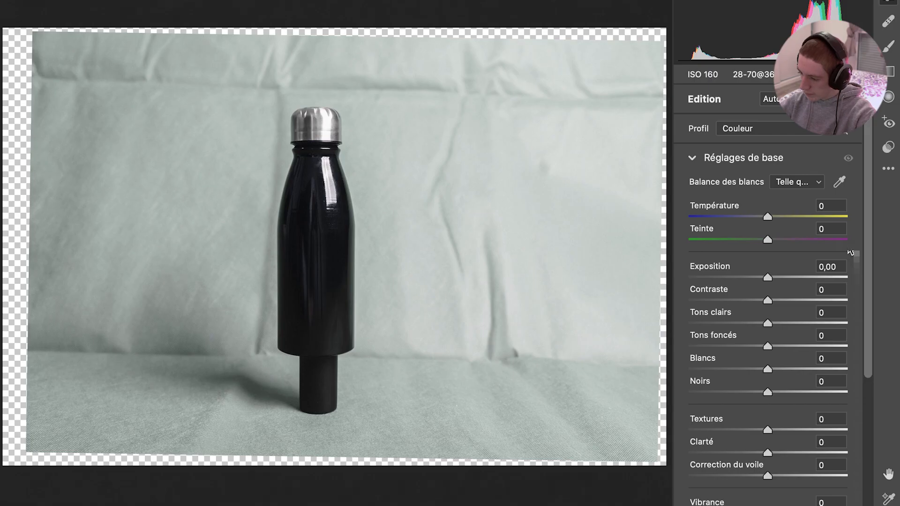
{"action": "left_click", "coordinate": [881, 48]}
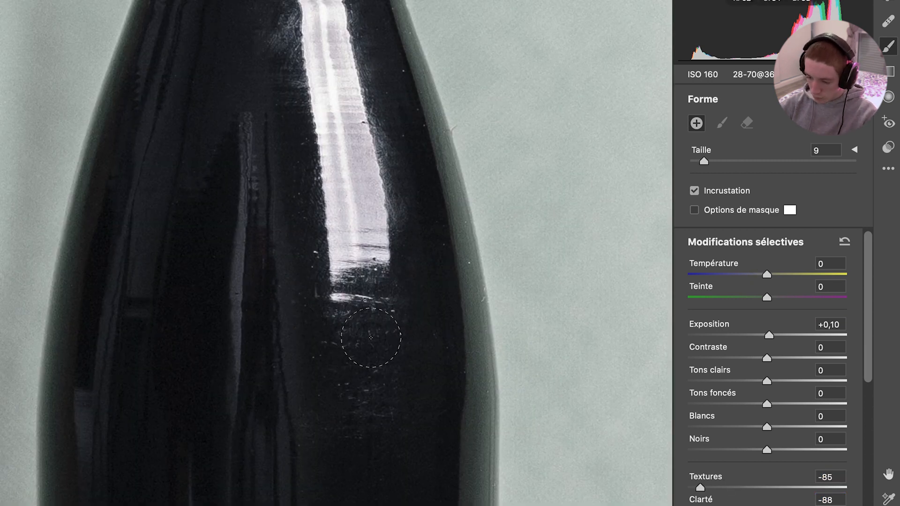
{"action": "scroll", "coordinate": [367, 339], "scroll_direction": "up", "scroll_amount": 2}
{"action": "mouse_move", "coordinate": [363, 320]}
{"action": "left_mouse_down"}
{"action": "mouse_move", "coordinate": [349, 356]}
{"action": "mouse_move", "coordinate": [224, 318]}
{"action": "mouse_move", "coordinate": [252, 336]}
{"action": "mouse_move", "coordinate": [245, 287]}
{"action": "left_mouse_up"}
{"action": "left_click_drag", "start_coordinate": [241, 125], "coordinate": [320, 230]}
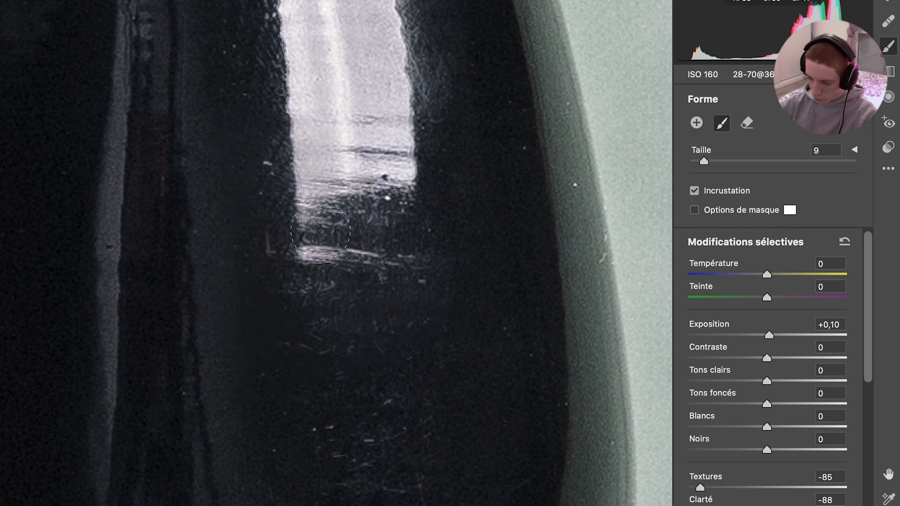
{"action": "scroll", "coordinate": [378, 249], "scroll_direction": "down", "scroll_amount": 5}
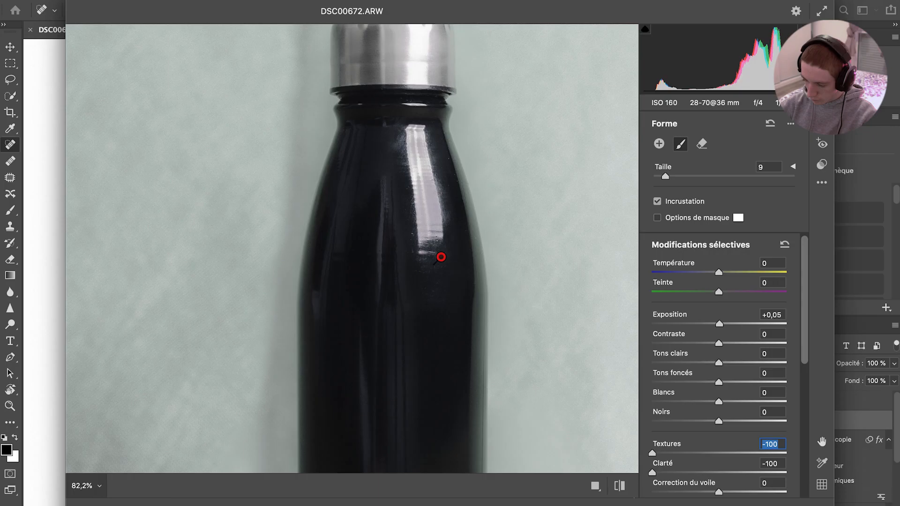
{"action": "left_click", "coordinate": [619, 486]}
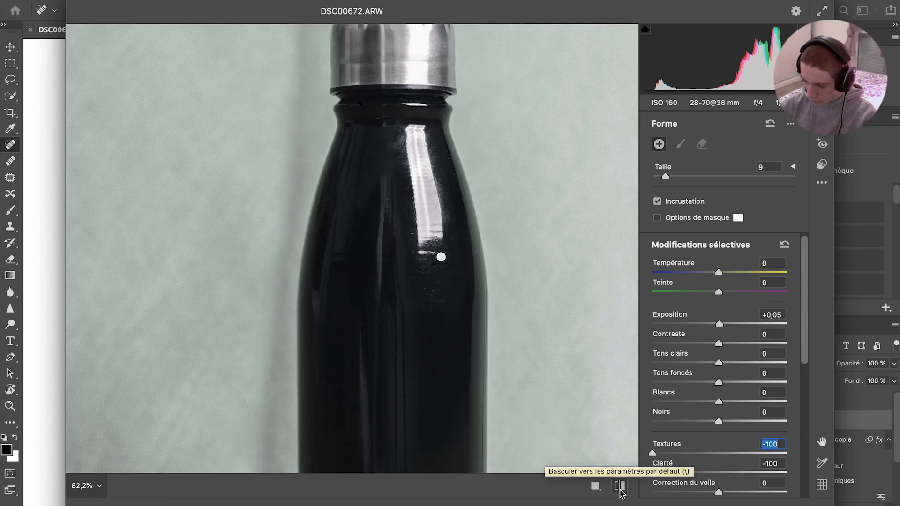
{"action": "left_click", "coordinate": [619, 486]}
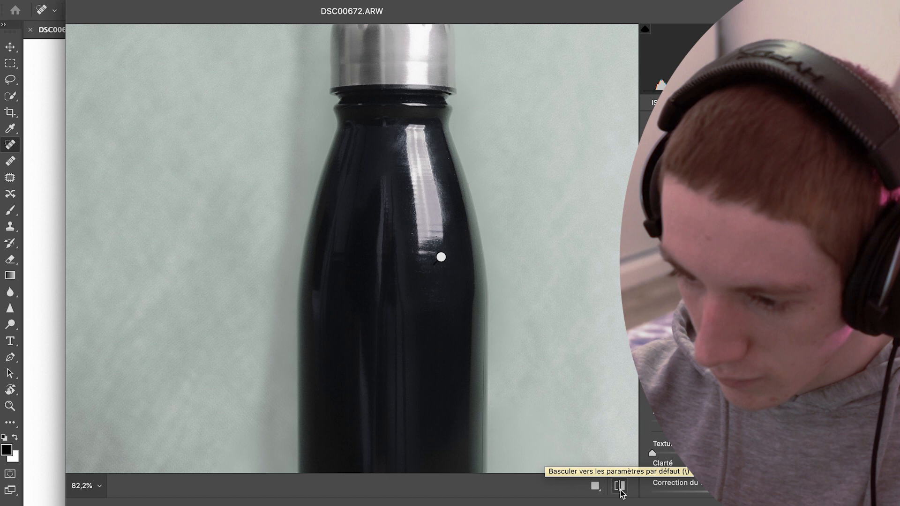
{"action": "left_click", "coordinate": [619, 486]}
{"action": "left_click", "coordinate": [619, 486]}
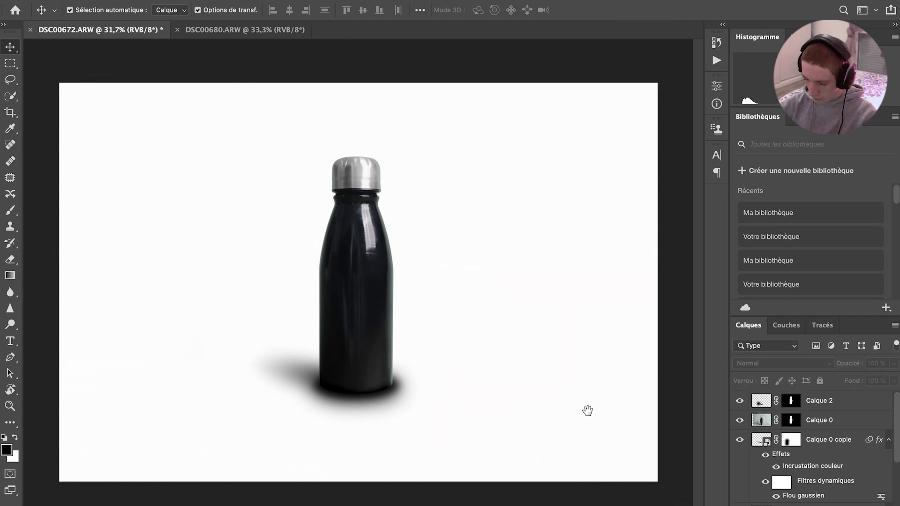
Group the shadow layers as Ombre dessus and Ombres, and draw a black rectangle smart object over the bottle's body.
{"action": "key", "text": "super+g"}
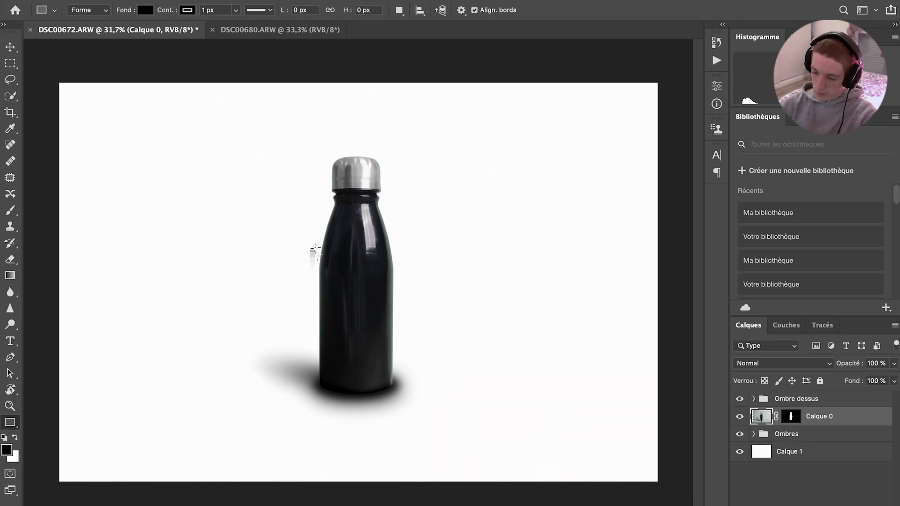
{"action": "left_click_drag", "start_coordinate": [324, 248], "coordinate": [390, 377]}
{"action": "right_click", "coordinate": [825, 416]}
{"action": "left_click", "coordinate": [733, 158]}
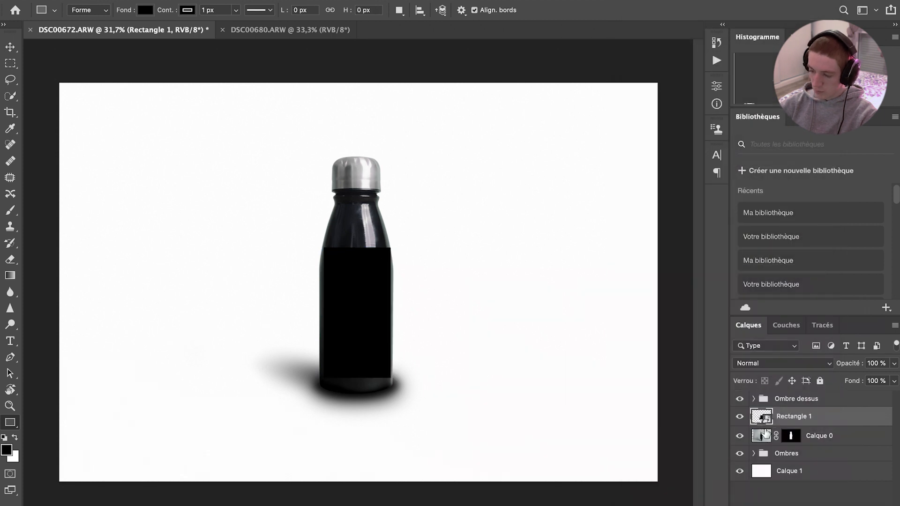
Rasterize the rectangle inside its smart object, paint a white test mark with a soft 168 px brush and check it on the bottle.
{"action": "double_click", "coordinate": [761, 421]}
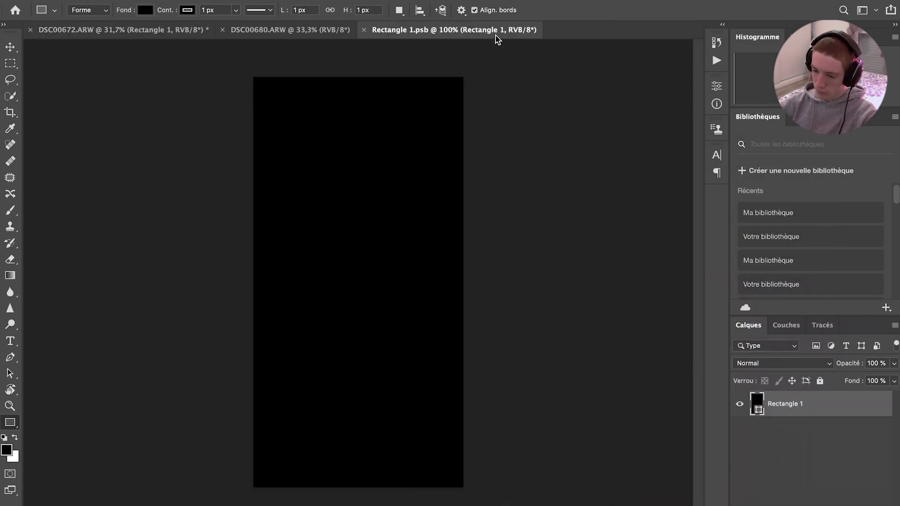
{"action": "key", "text": "b"}
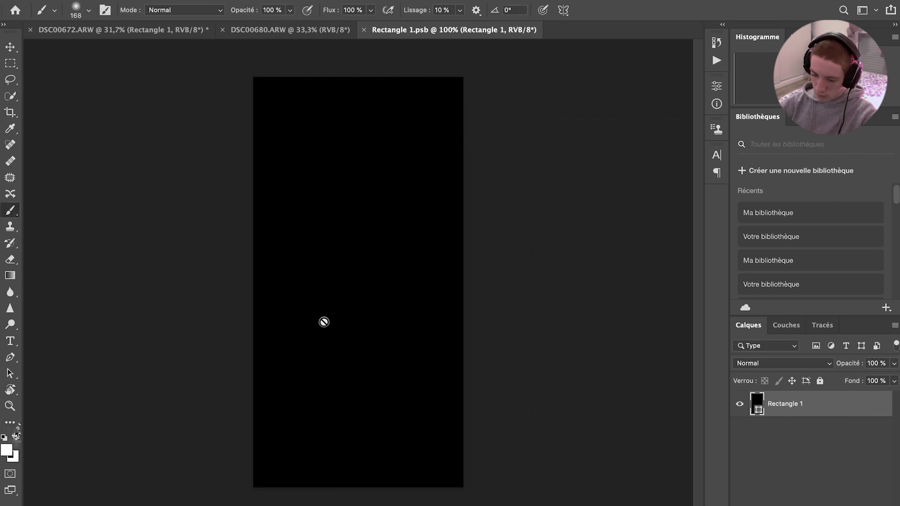
{"action": "left_click", "coordinate": [323, 322]}
{"action": "key", "text": "Return"}
{"action": "left_click_drag", "start_coordinate": [412, 195], "coordinate": [374, 216]}
{"action": "left_click_drag", "start_coordinate": [360, 247], "coordinate": [402, 237]}
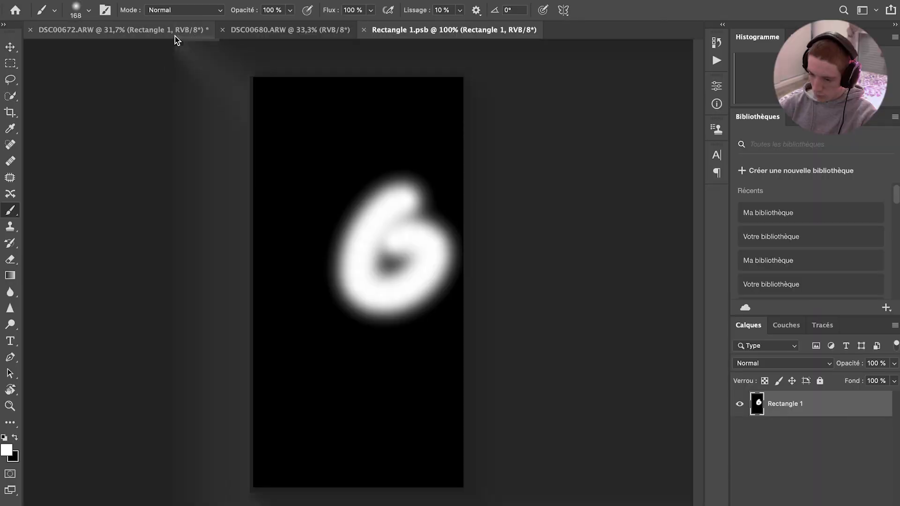
{"action": "key", "text": "ctrl+Tab"}
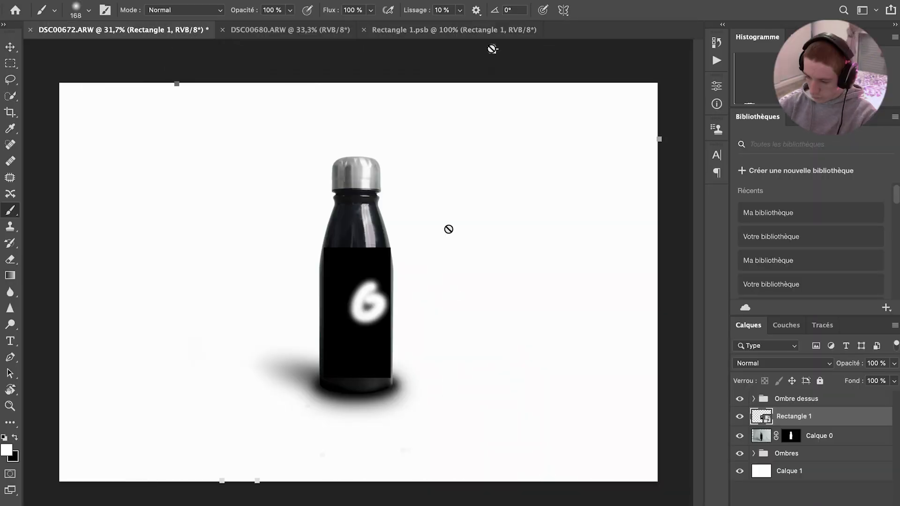
{"action": "scroll", "coordinate": [448, 229], "scroll_direction": "up", "scroll_amount": 3}
Hide the test rectangle inside the smart object, place the Shoot'Out logo from the library and update the bottle document.
{"action": "left_click", "coordinate": [446, 31]}
{"action": "left_click", "coordinate": [738, 403]}
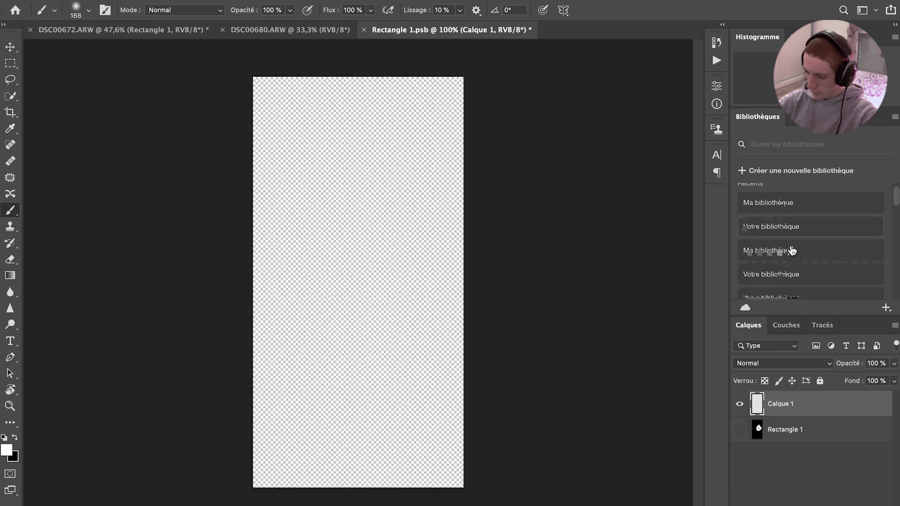
{"action": "scroll", "coordinate": [789, 249], "scroll_direction": "up", "scroll_amount": 1}
{"action": "left_click", "coordinate": [809, 217]}
{"action": "scroll", "coordinate": [801, 288], "scroll_direction": "down", "scroll_amount": 3}
{"action": "scroll", "coordinate": [800, 290], "scroll_direction": "down", "scroll_amount": 2}
{"action": "left_click_drag", "start_coordinate": [819, 275], "coordinate": [382, 280]}
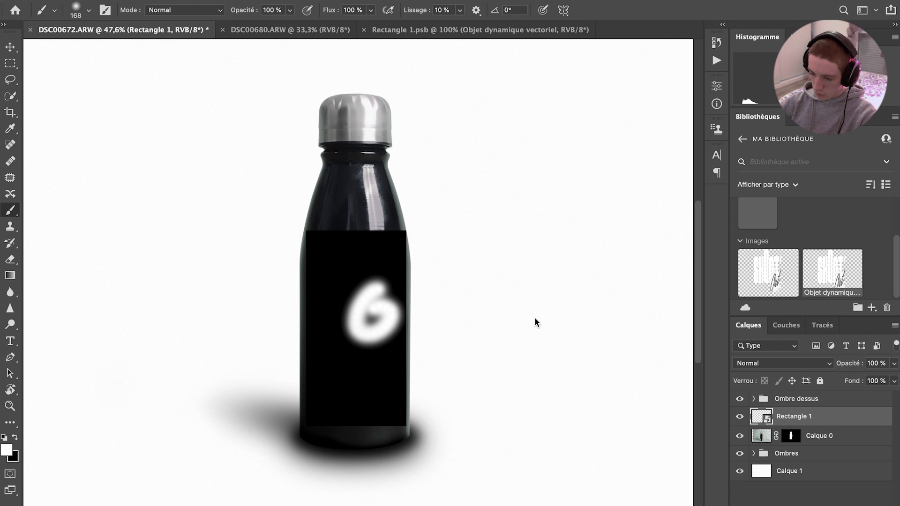
{"action": "scroll", "coordinate": [491, 370], "scroll_direction": "up", "scroll_amount": 2}
{"action": "scroll", "coordinate": [491, 370], "scroll_direction": "down", "scroll_amount": 1}
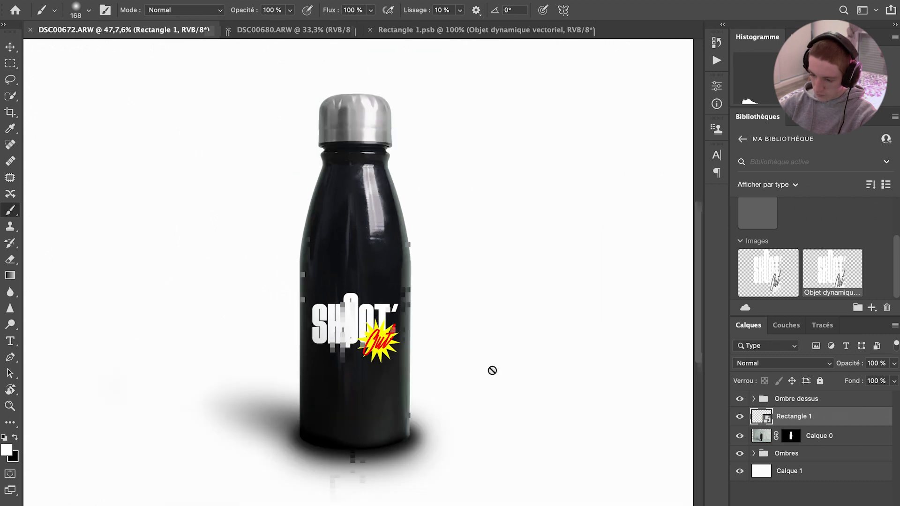
Warp the Rectangle 1 smart object on the bottle so its top edge curves slightly downward.
{"action": "scroll", "coordinate": [492, 370], "scroll_direction": "up", "scroll_amount": 2}
{"action": "scroll", "coordinate": [492, 370], "scroll_direction": "up", "scroll_amount": 1}
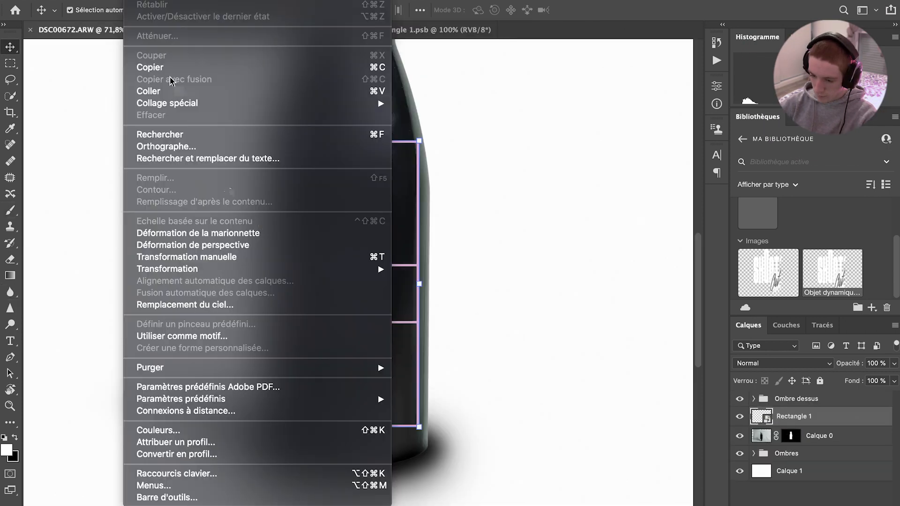
{"action": "mouse_move", "coordinate": [307, 269]}
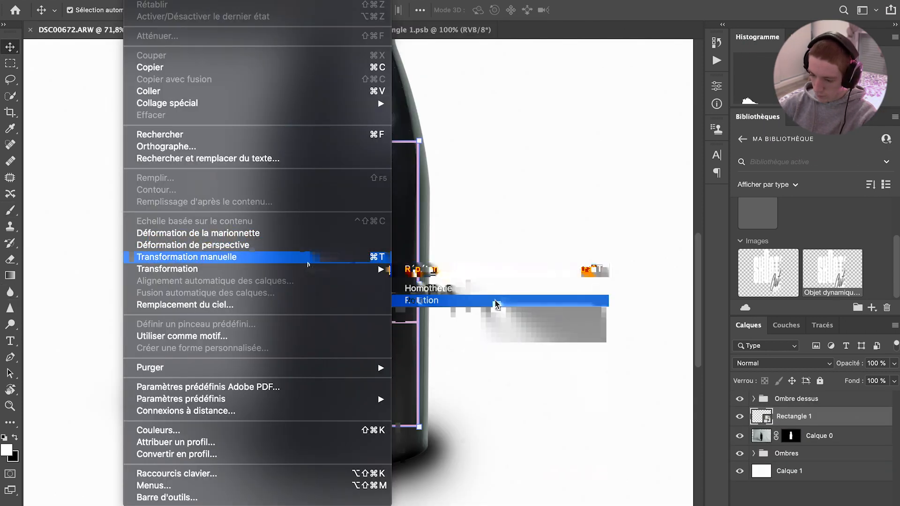
{"action": "left_click", "coordinate": [501, 324]}
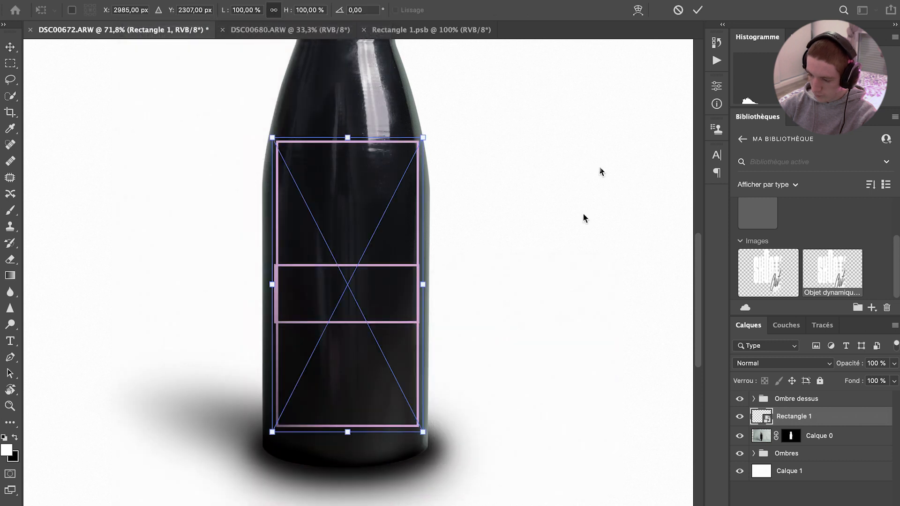
{"action": "left_click", "coordinate": [638, 11]}
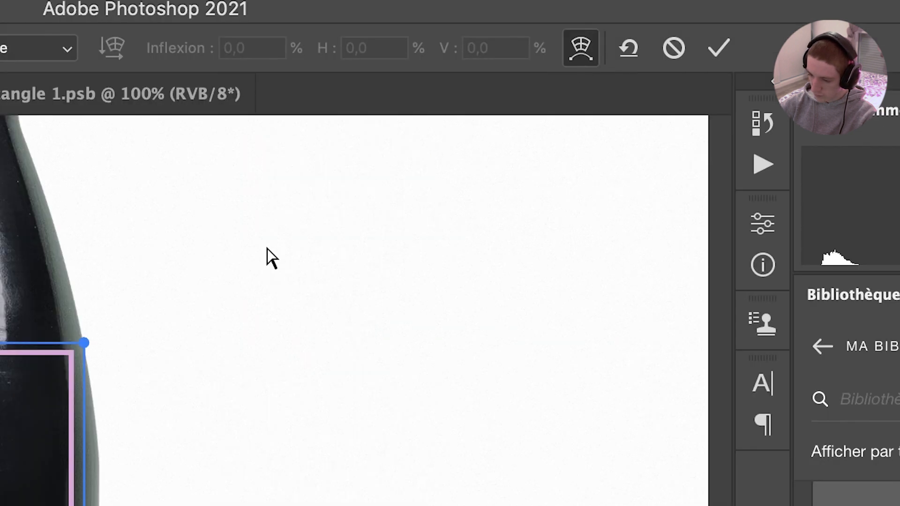
{"action": "left_click_drag", "start_coordinate": [372, 137], "coordinate": [369, 144]}
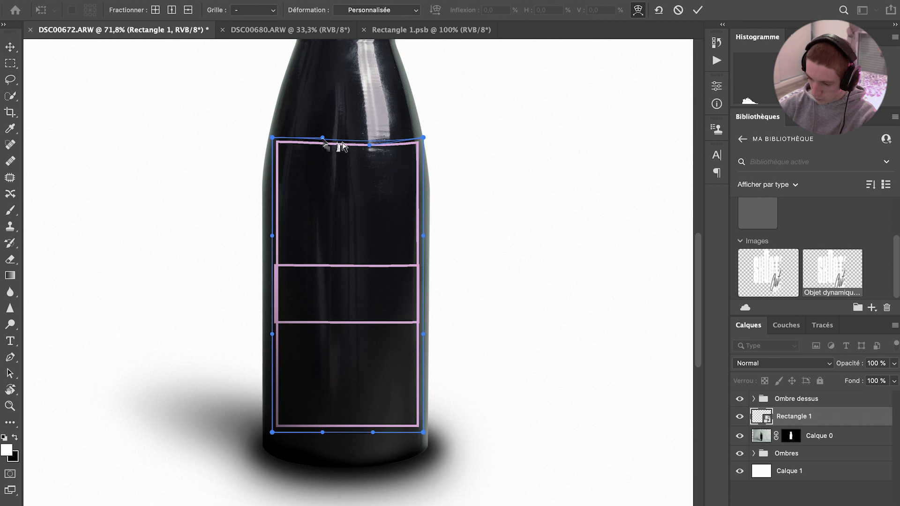
{"action": "left_click_drag", "start_coordinate": [342, 146], "coordinate": [371, 144]}
Bulge the warp's side edges outward to the bottle's outline, curve its bottom edge downward and apply the warp.
{"action": "left_click_drag", "start_coordinate": [424, 237], "coordinate": [427, 237]}
{"action": "left_click_drag", "start_coordinate": [423, 334], "coordinate": [429, 327]}
{"action": "left_click_drag", "start_coordinate": [271, 235], "coordinate": [267, 235]}
{"action": "left_click_drag", "start_coordinate": [272, 334], "coordinate": [268, 334]}
{"action": "left_click_drag", "start_coordinate": [322, 432], "coordinate": [371, 442]}
{"action": "left_click_drag", "start_coordinate": [323, 442], "coordinate": [321, 444]}
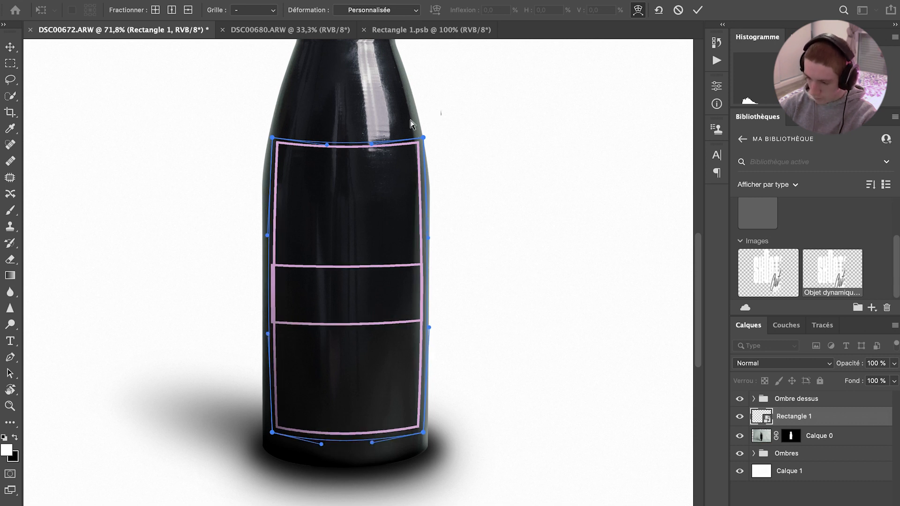
{"action": "left_click", "coordinate": [697, 11]}
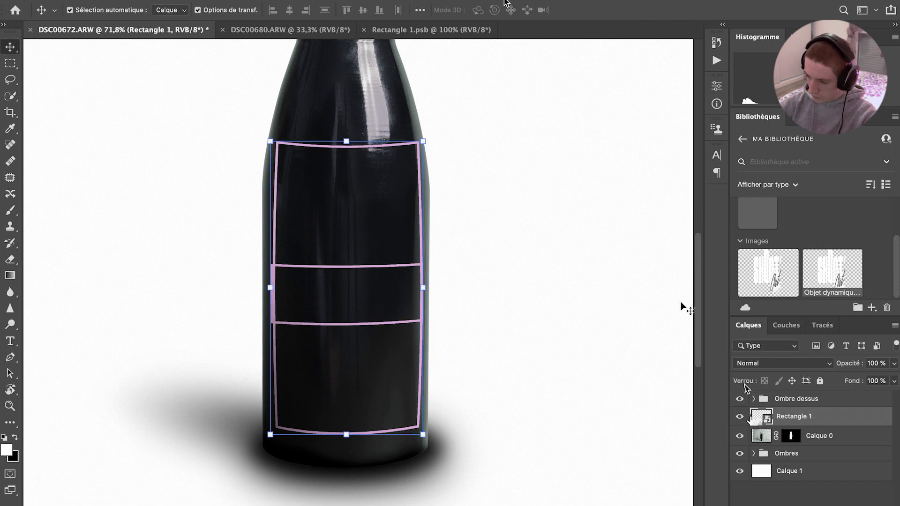
Hide the guide frames and show the Shoot'Out logo inside the smart object, updating the label on the bottle.
{"action": "left_click", "coordinate": [453, 30]}
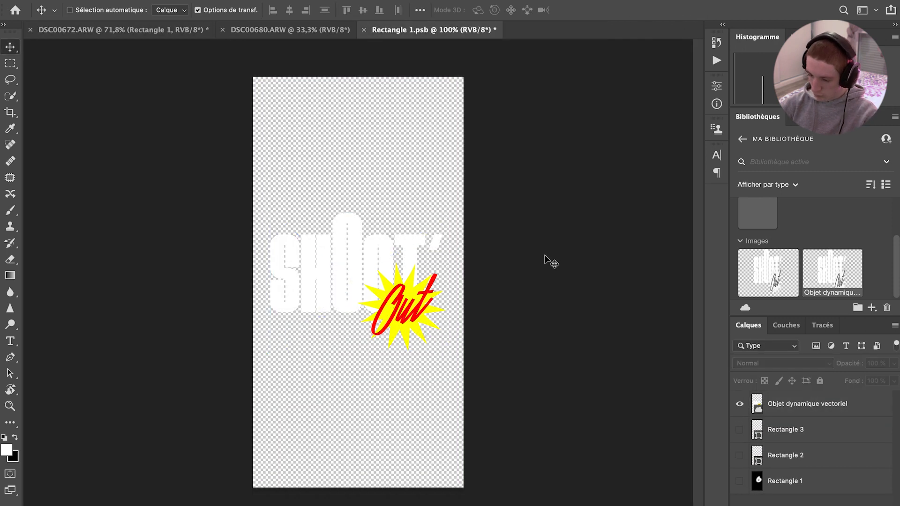
{"action": "left_click", "coordinate": [197, 33]}
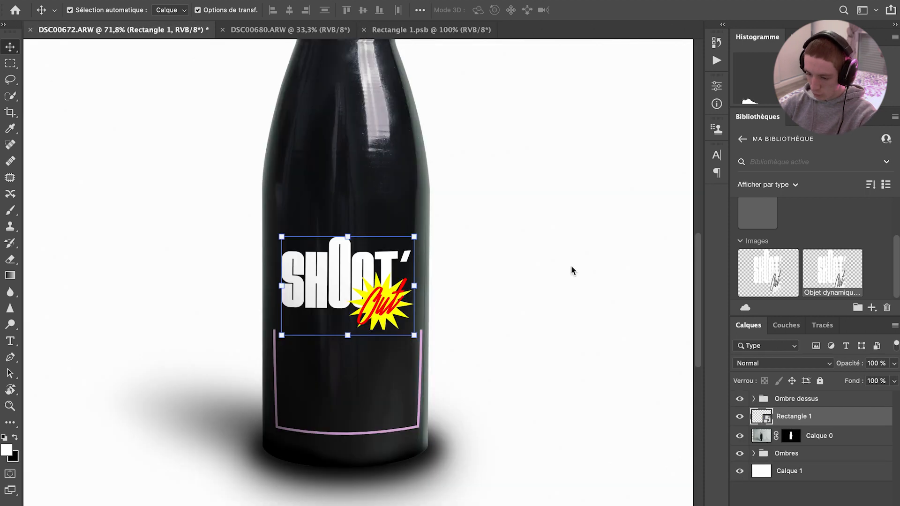
{"action": "scroll", "coordinate": [579, 310], "scroll_direction": "down", "scroll_amount": 5}
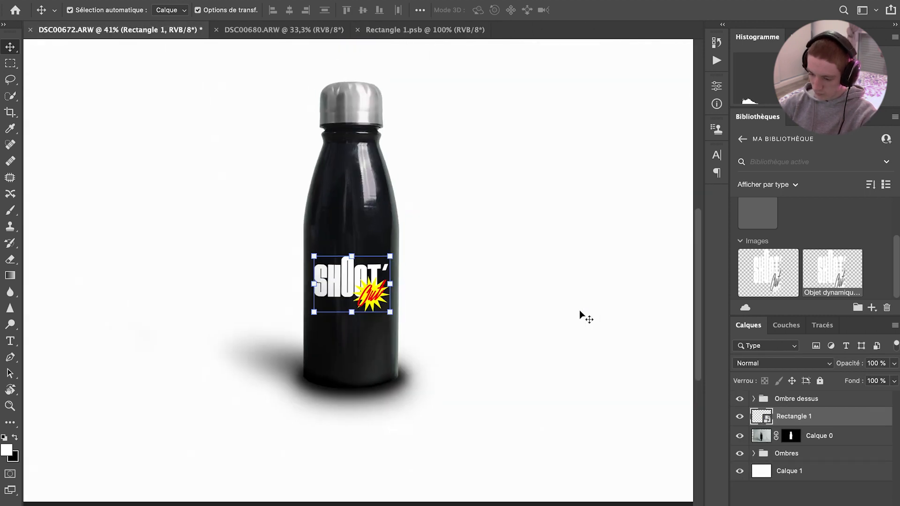
{"action": "left_click", "coordinate": [496, 503]}
{"action": "scroll", "coordinate": [407, 357], "scroll_direction": "up", "scroll_amount": 3}
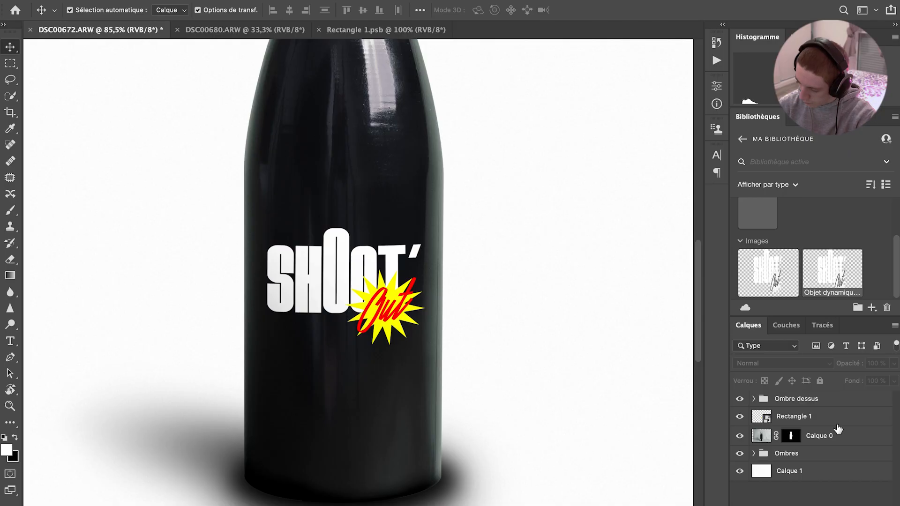
Add a Curves adjustment clipped to the logo layer, lower its white endpoint and set a curve point at input 179, output 183.
{"action": "left_click", "coordinate": [796, 416]}
{"action": "left_click", "coordinate": [787, 501]}
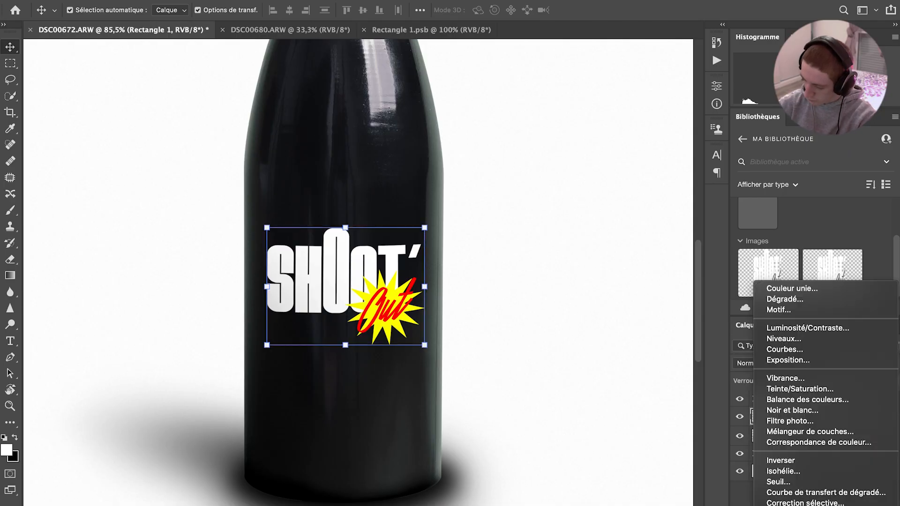
{"action": "left_click", "coordinate": [824, 348]}
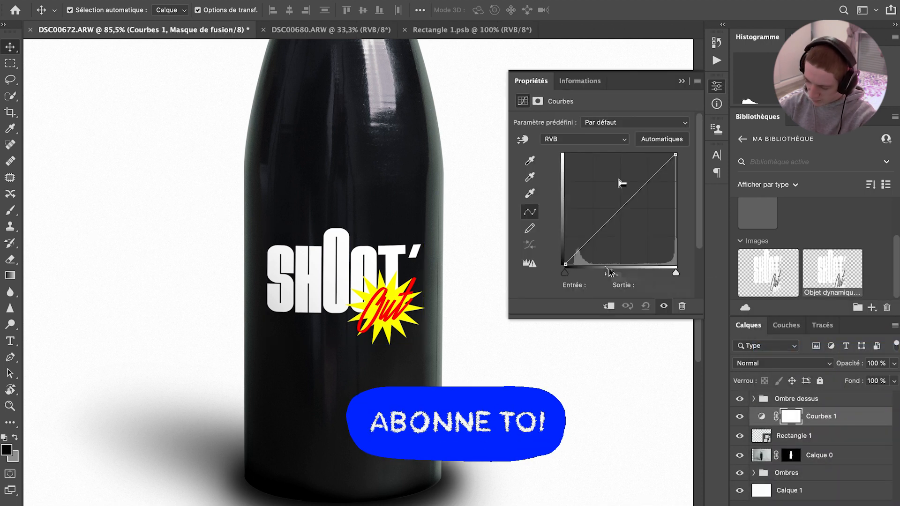
{"action": "left_click_drag", "start_coordinate": [680, 153], "coordinate": [678, 159]}
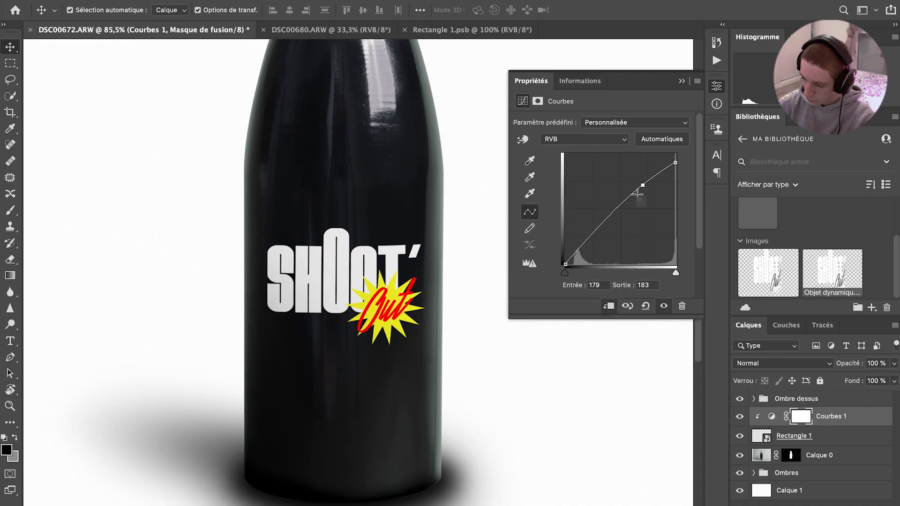
{"action": "left_click", "coordinate": [682, 81]}
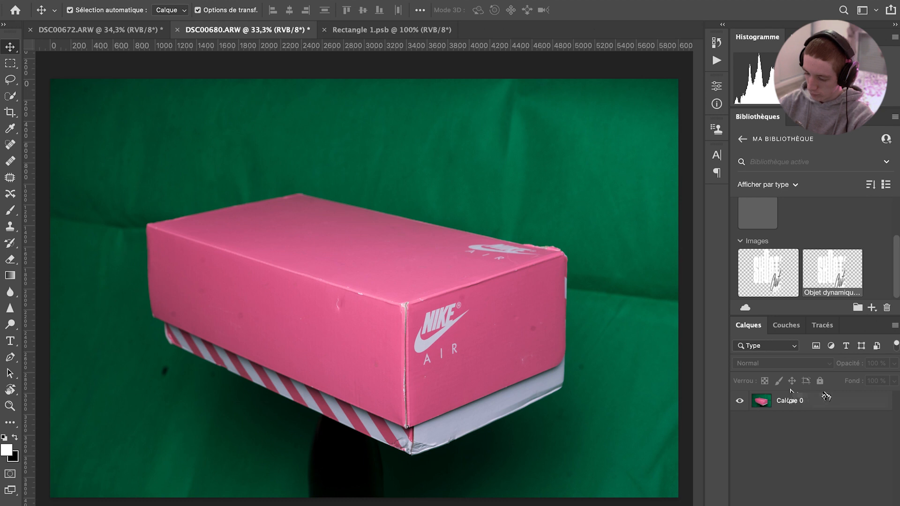
Try to isolate the pink shoebox on Calque 0 from the green backdrop with a Color Range selection used as a layer mask.
{"action": "left_click", "coordinate": [832, 400]}
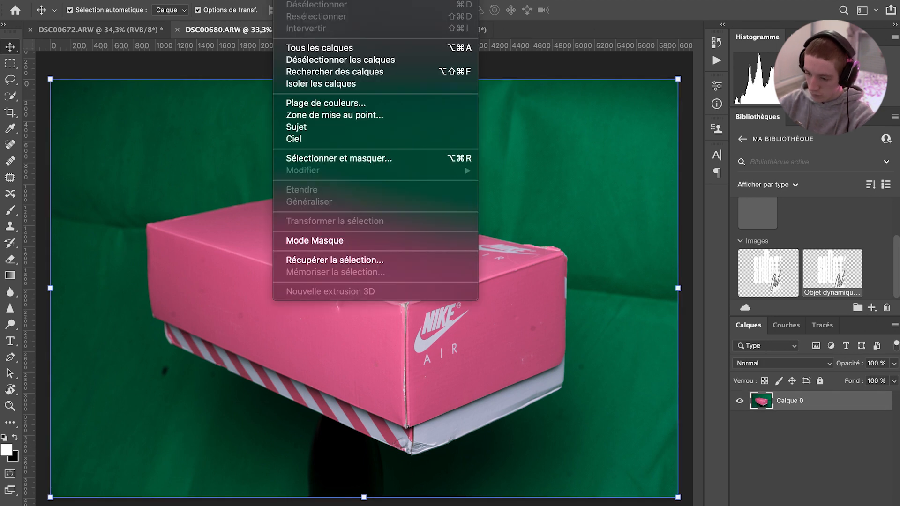
{"action": "left_click", "coordinate": [357, 102]}
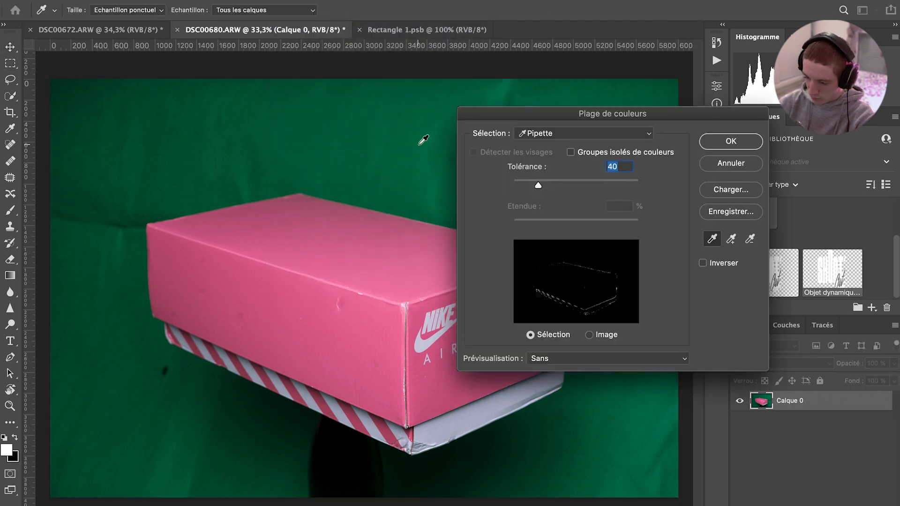
{"action": "left_click", "coordinate": [730, 140]}
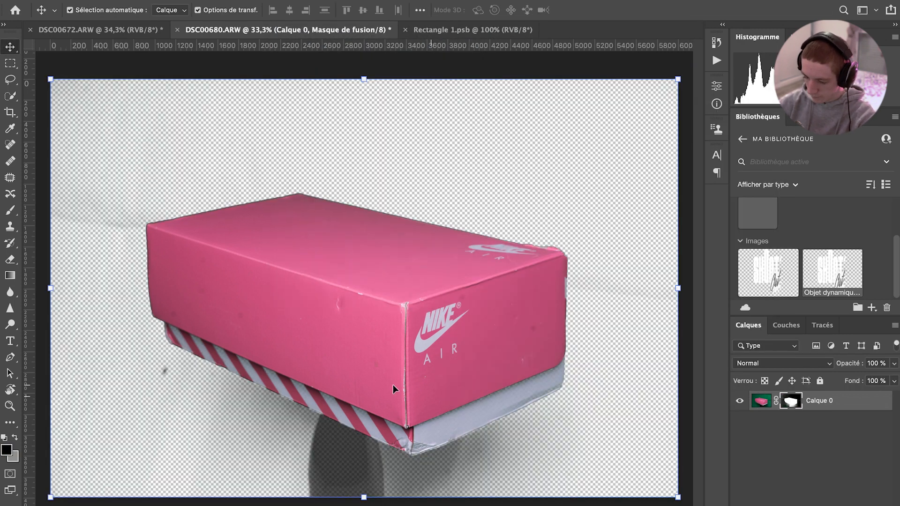
{"action": "left_click", "coordinate": [398, 260]}
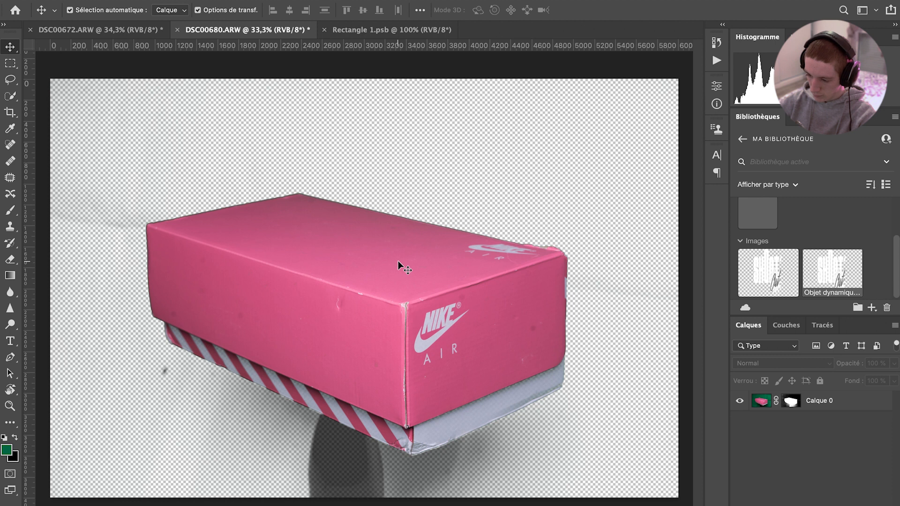
{"action": "scroll", "coordinate": [398, 261], "scroll_direction": "up", "scroll_amount": 6}
{"action": "scroll", "coordinate": [398, 260], "scroll_direction": "up", "scroll_amount": 2}
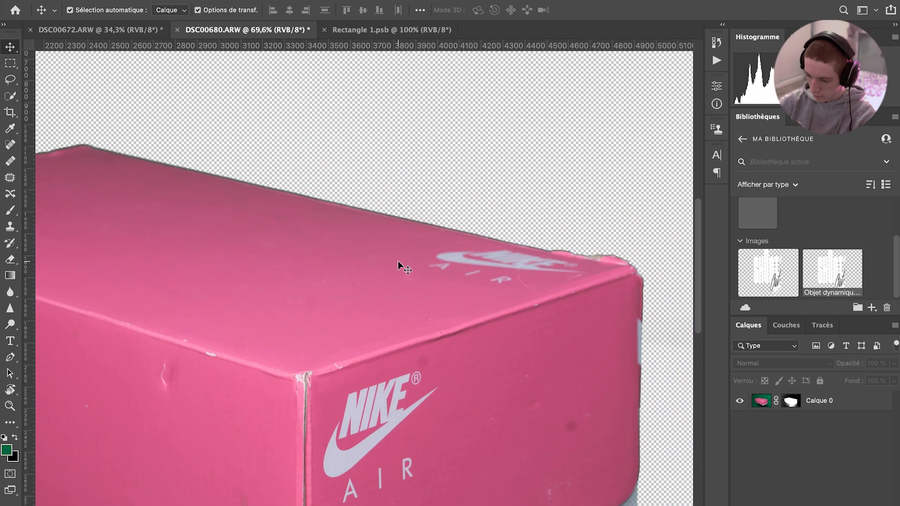
{"action": "scroll", "coordinate": [398, 260], "scroll_direction": "down", "scroll_amount": 10}
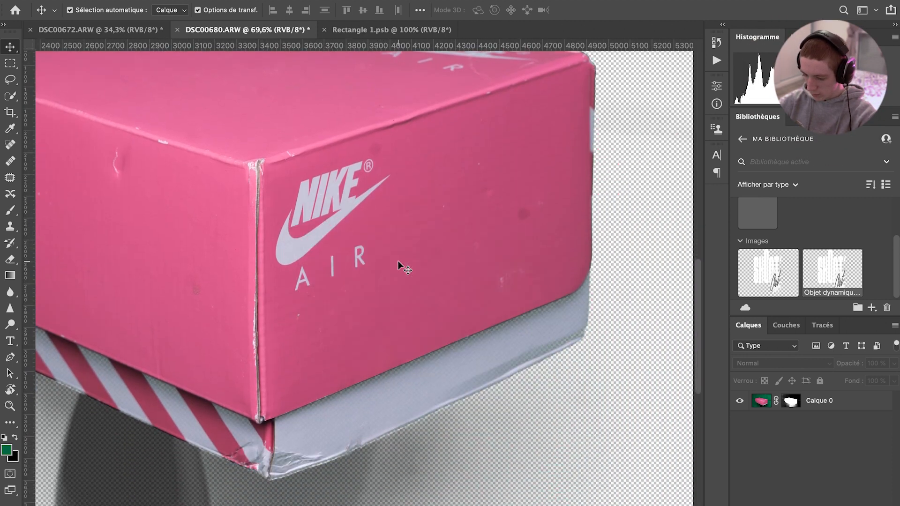
{"action": "scroll", "coordinate": [398, 261], "scroll_direction": "down", "scroll_amount": 2}
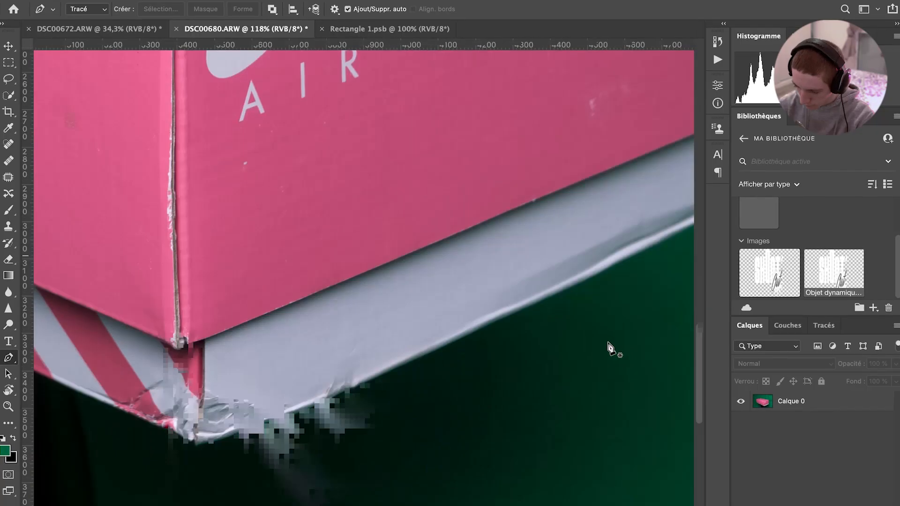
Trace the white lower edge of the box's short side with a Pen path, from its outer end to the front corner.
{"action": "scroll", "coordinate": [395, 404], "scroll_direction": "up", "scroll_amount": 5}
{"action": "left_click", "coordinate": [532, 241]}
{"action": "left_click", "coordinate": [288, 356]}
{"action": "left_click_drag", "start_coordinate": [264, 364], "coordinate": [256, 367]}
{"action": "left_click", "coordinate": [213, 389]}
{"action": "left_click_drag", "start_coordinate": [188, 403], "coordinate": [176, 406]}
{"action": "left_click_drag", "start_coordinate": [71, 455], "coordinate": [244, 319]}
{"action": "left_click_drag", "start_coordinate": [96, 366], "coordinate": [308, 320]}
{"action": "left_click", "coordinate": [212, 345]}
{"action": "left_click_drag", "start_coordinate": [200, 334], "coordinate": [180, 328]}
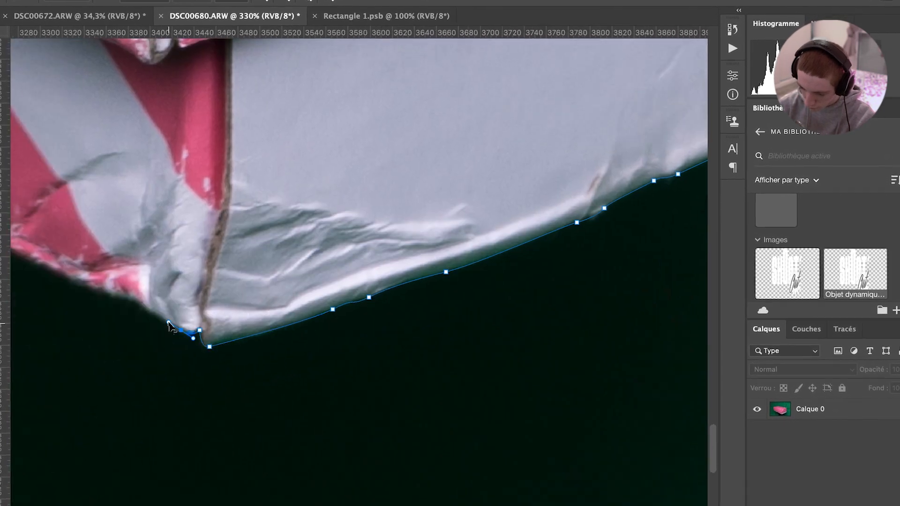
Continue the Pen path around the front corner and along the lower edge of the striped long side.
{"action": "left_click", "coordinate": [180, 314]}
{"action": "left_click", "coordinate": [129, 302]}
{"action": "left_click_drag", "start_coordinate": [130, 302], "coordinate": [322, 347]}
{"action": "left_click", "coordinate": [303, 337]}
{"action": "left_click", "coordinate": [505, 341]}
{"action": "left_click", "coordinate": [161, 185]}
{"action": "left_click_drag", "start_coordinate": [161, 185], "coordinate": [702, 464]}
{"action": "left_click", "coordinate": [514, 387]}
{"action": "left_click", "coordinate": [273, 279]}
{"action": "left_click", "coordinate": [123, 218]}
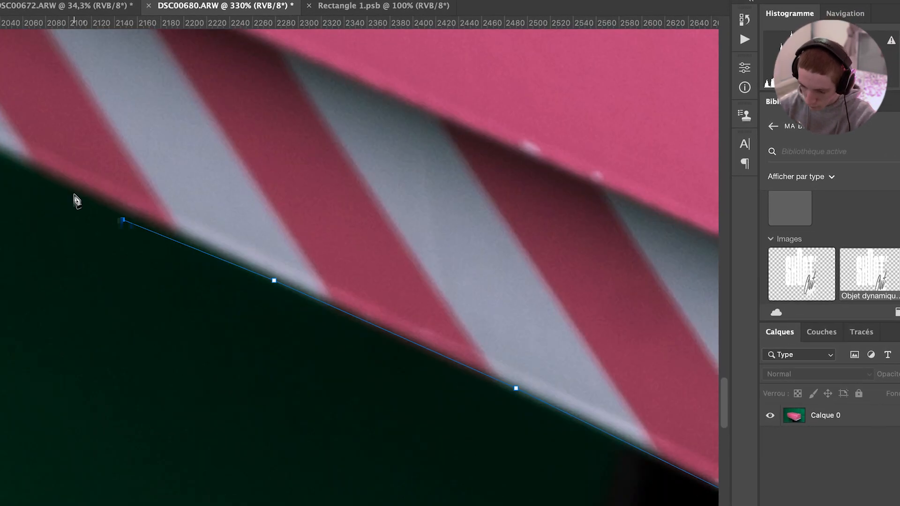
Route the path across the lid to its far-right corner, trace down the right edge and close it at the starting point.
{"action": "scroll", "coordinate": [74, 196], "scroll_direction": "down", "scroll_amount": 5}
{"action": "left_click", "coordinate": [417, 160]}
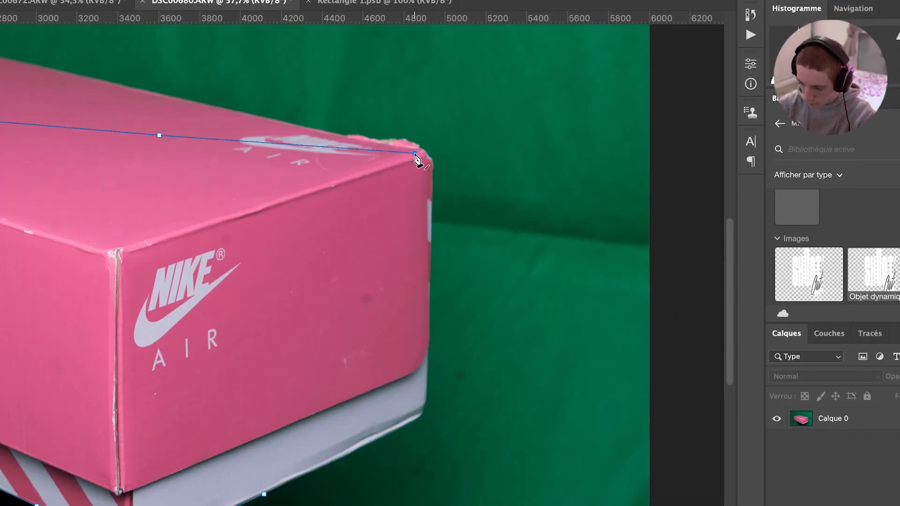
{"action": "scroll", "coordinate": [417, 162], "scroll_direction": "up", "scroll_amount": 6}
{"action": "left_click", "coordinate": [498, 144]}
{"action": "left_click_drag", "start_coordinate": [502, 211], "coordinate": [496, 228]}
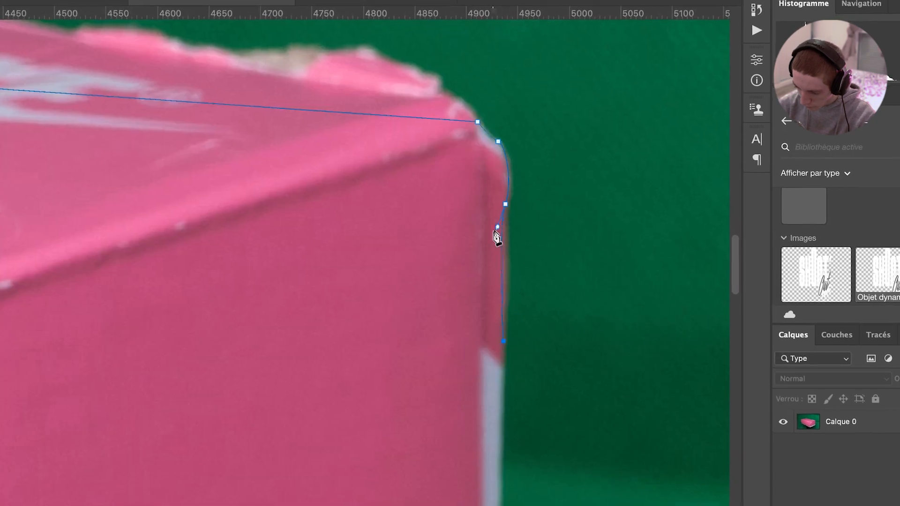
{"action": "scroll", "coordinate": [493, 244], "scroll_direction": "down", "scroll_amount": 10}
{"action": "left_click_drag", "start_coordinate": [482, 371], "coordinate": [481, 386]}
{"action": "scroll", "coordinate": [478, 351], "scroll_direction": "down", "scroll_amount": 5}
{"action": "left_click_drag", "start_coordinate": [464, 309], "coordinate": [464, 338]}
{"action": "left_click", "coordinate": [444, 378]}
{"action": "left_click_drag", "start_coordinate": [425, 411], "coordinate": [405, 424]}
Convert the closed path into a new anti-aliased selection with a 1-pixel feather radius.
{"action": "right_click", "coordinate": [478, 297]}
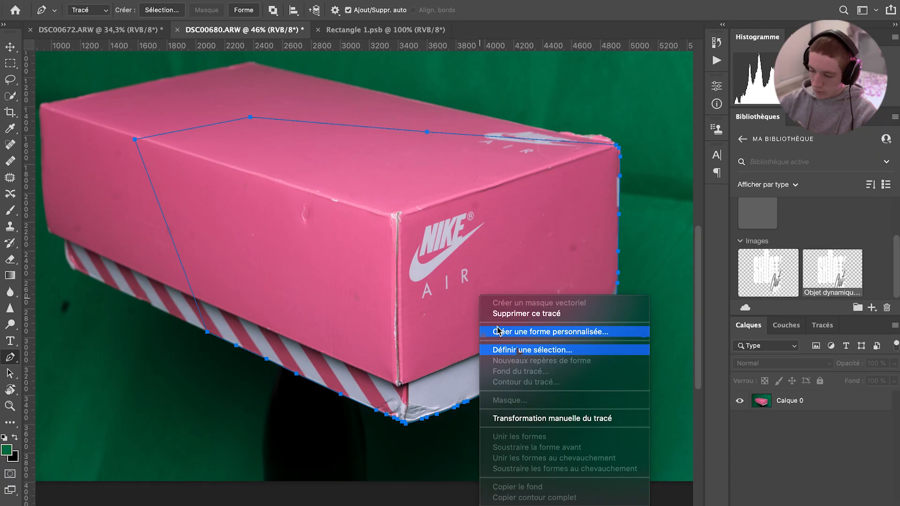
{"action": "left_click", "coordinate": [499, 348]}
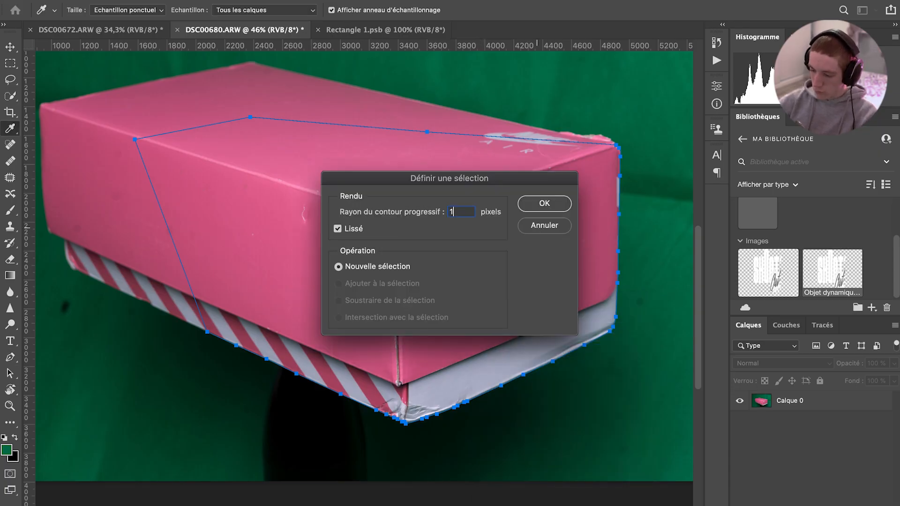
{"action": "key", "text": "Return"}
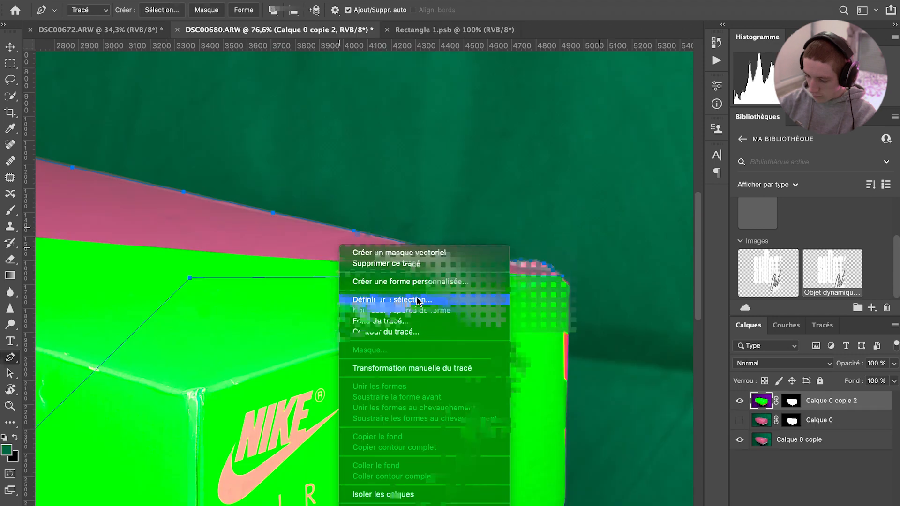
Convert the path around the lid's rear edge into a new selection with a 7-pixel feather and mask Calque 0 copie 2 with it.
{"action": "left_click", "coordinate": [412, 298]}
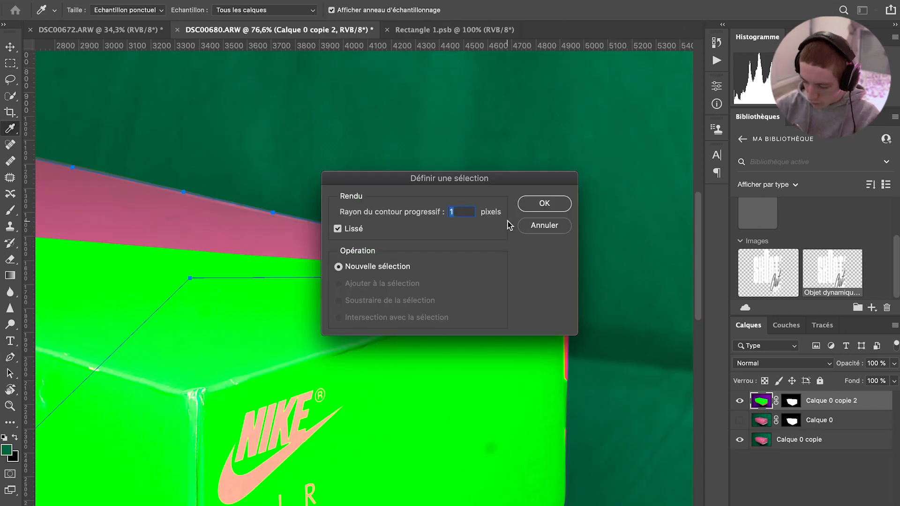
{"action": "type", "text": "7"}
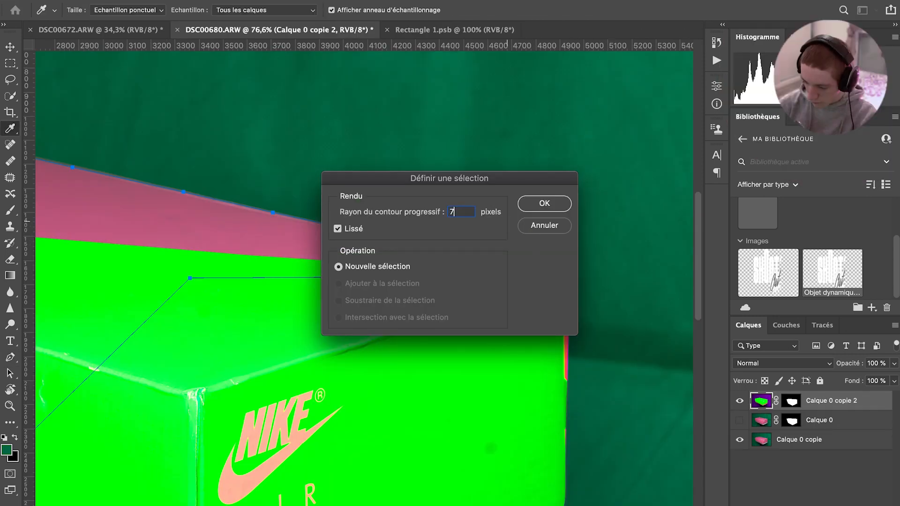
{"action": "left_click", "coordinate": [539, 203]}
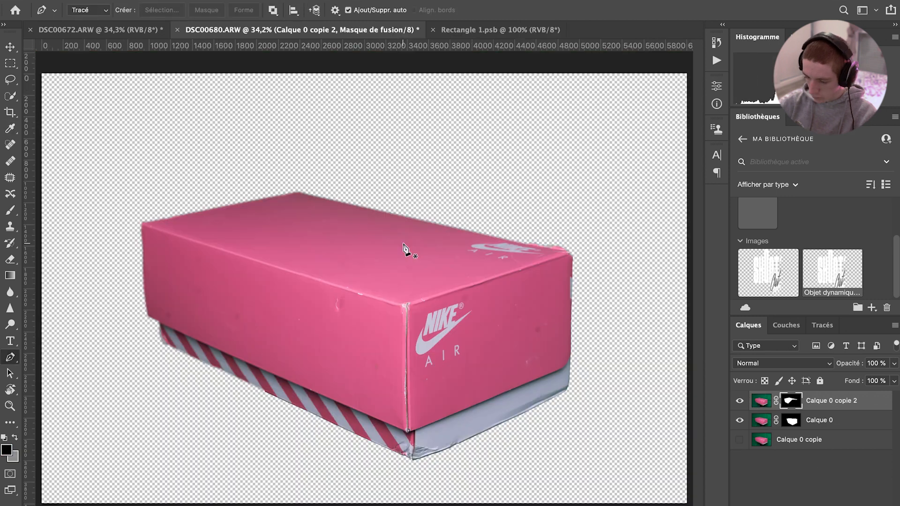
Examine the masked edges of the box at the far-right lid corner and along the striped lower side.
{"action": "scroll", "coordinate": [442, 190], "scroll_direction": "up", "scroll_amount": 4}
{"action": "scroll", "coordinate": [441, 190], "scroll_direction": "right", "scroll_amount": 6}
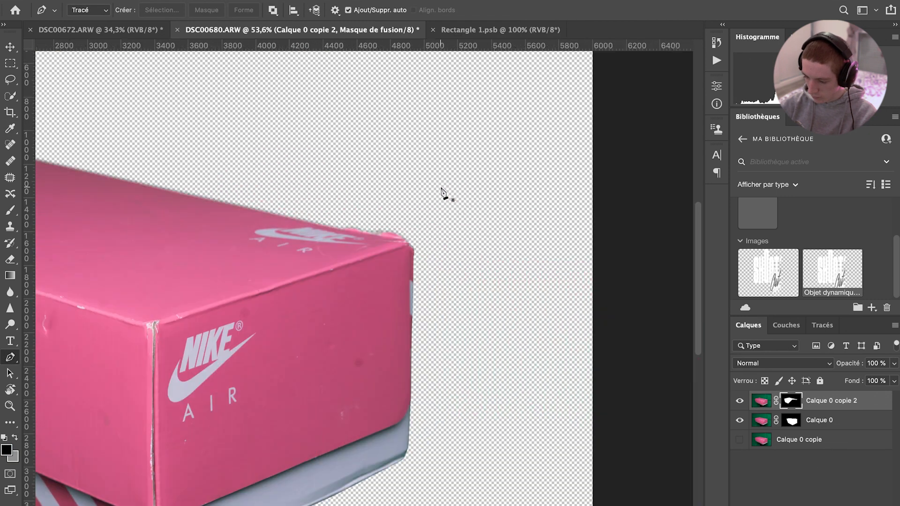
{"action": "scroll", "coordinate": [441, 190], "scroll_direction": "left", "scroll_amount": 7}
{"action": "scroll", "coordinate": [581, 241], "scroll_direction": "up", "scroll_amount": 3}
{"action": "scroll", "coordinate": [474, 229], "scroll_direction": "up", "scroll_amount": 4}
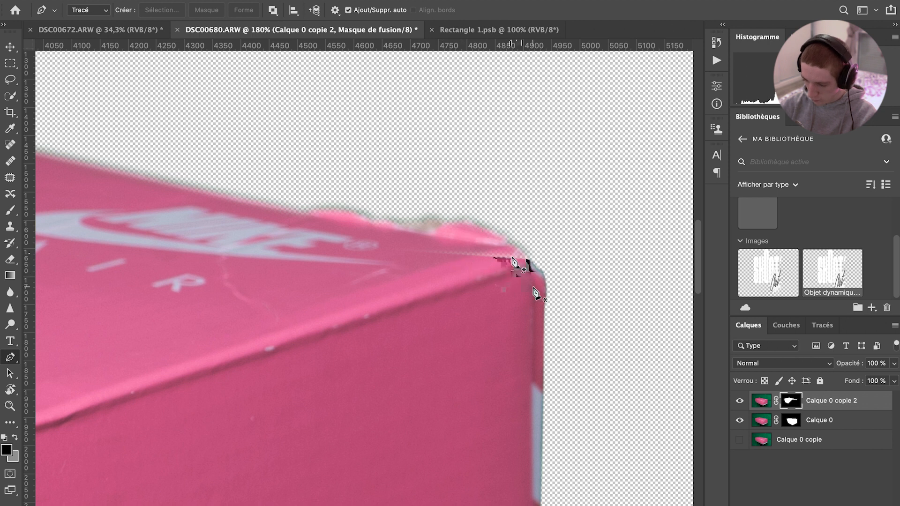
{"action": "scroll", "coordinate": [533, 288], "scroll_direction": "down", "scroll_amount": 3}
{"action": "scroll", "coordinate": [286, 378], "scroll_direction": "up", "scroll_amount": 4}
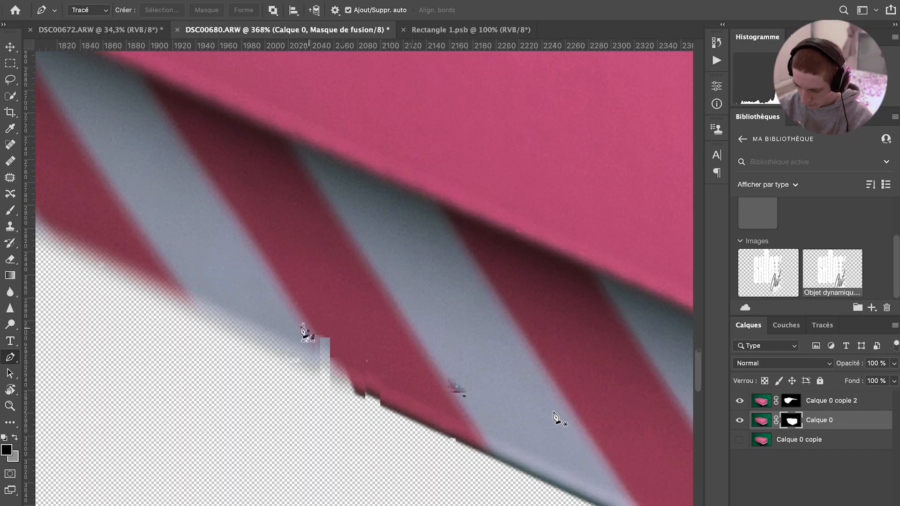
{"action": "scroll", "coordinate": [133, 265], "scroll_direction": "down", "scroll_amount": 2}
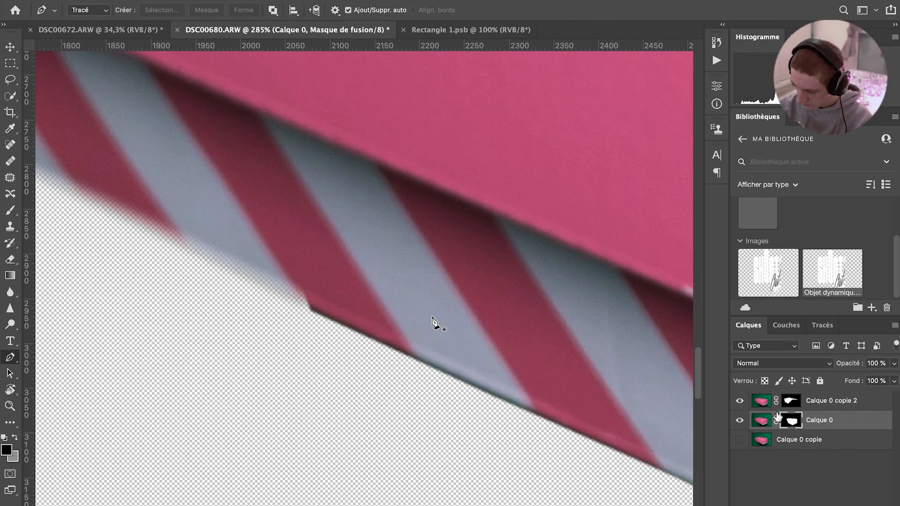
{"action": "left_click", "coordinate": [787, 402]}
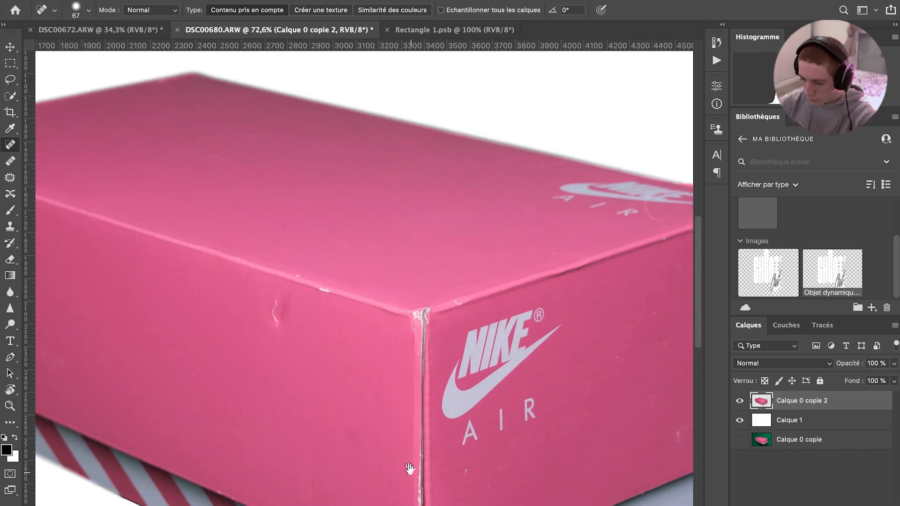
{"action": "scroll", "coordinate": [407, 467], "scroll_direction": "down", "scroll_amount": 2}
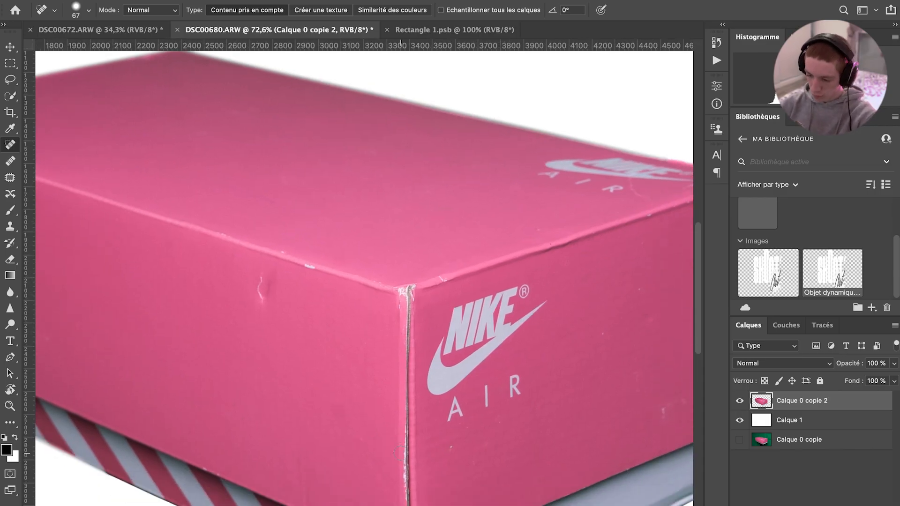
{"action": "scroll", "coordinate": [399, 452], "scroll_direction": "down", "scroll_amount": 3}
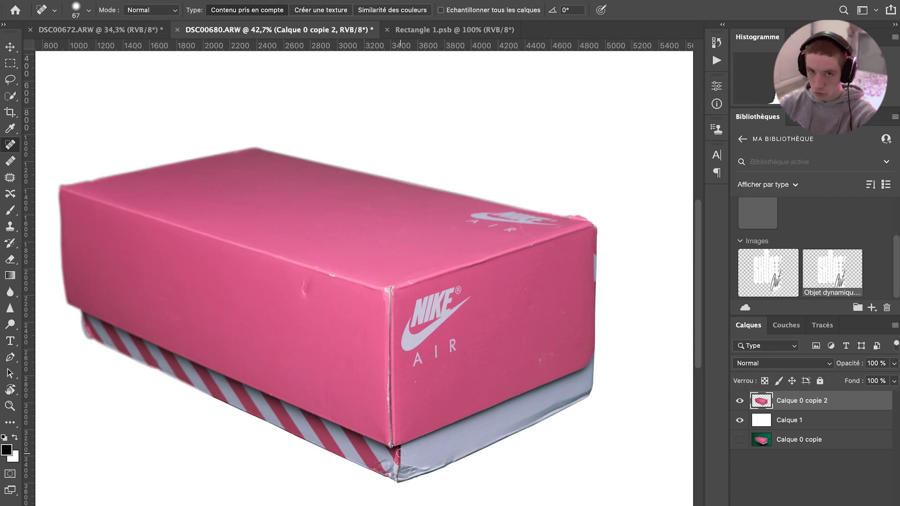
{"action": "scroll", "coordinate": [400, 453], "scroll_direction": "left", "scroll_amount": 2}
{"action": "scroll", "coordinate": [400, 453], "scroll_direction": "down", "scroll_amount": 2}
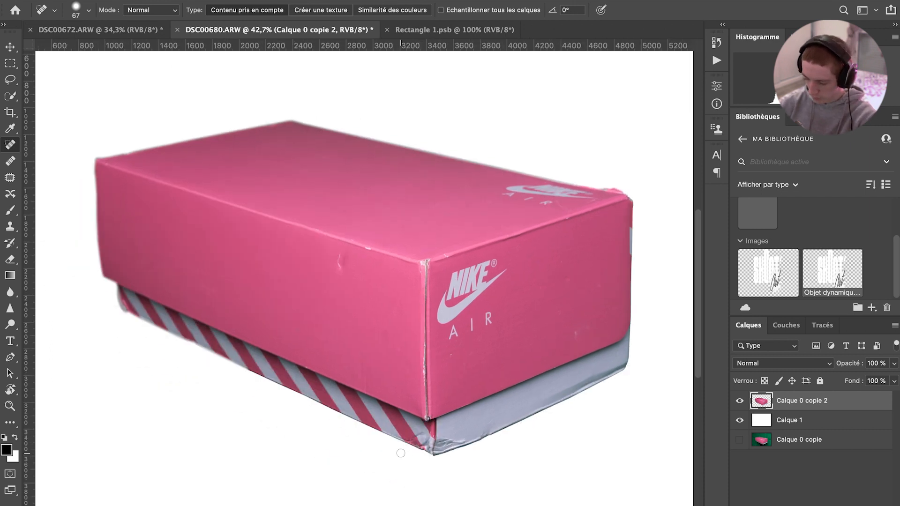
Remove the Nike logo and AIR lettering from the box's short side on Calque 0 copie 2 using the Patch tool.
{"action": "scroll", "coordinate": [565, 484], "scroll_direction": "up", "scroll_amount": 4}
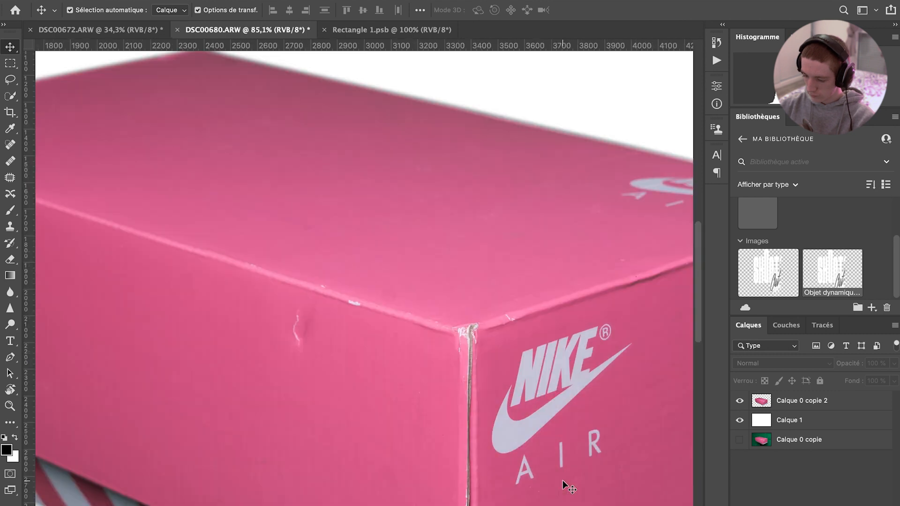
{"action": "scroll", "coordinate": [563, 483], "scroll_direction": "right", "scroll_amount": 3}
{"action": "scroll", "coordinate": [563, 482], "scroll_direction": "down", "scroll_amount": 2}
{"action": "scroll", "coordinate": [562, 483], "scroll_direction": "up", "scroll_amount": 2}
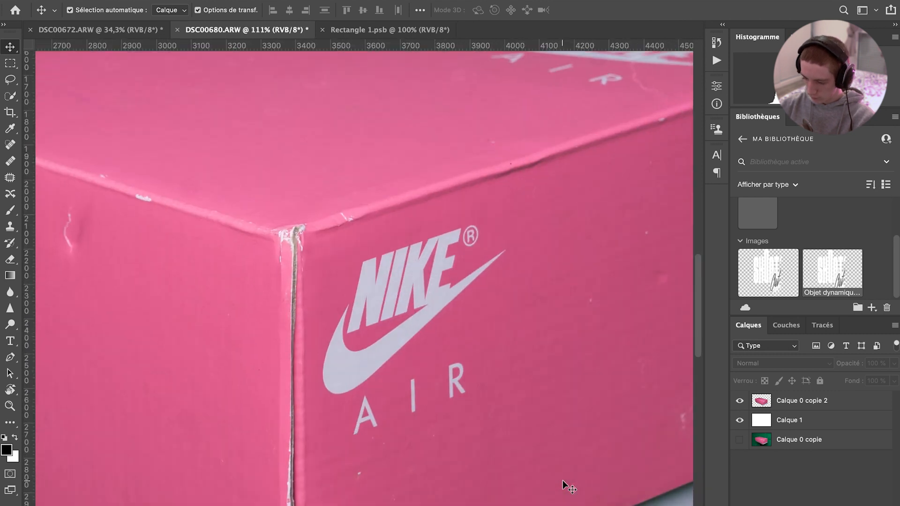
{"action": "scroll", "coordinate": [566, 487], "scroll_direction": "down", "scroll_amount": 2}
{"action": "scroll", "coordinate": [567, 487], "scroll_direction": "right", "scroll_amount": 3}
{"action": "left_click", "coordinate": [763, 403]}
{"action": "key", "text": "j"}
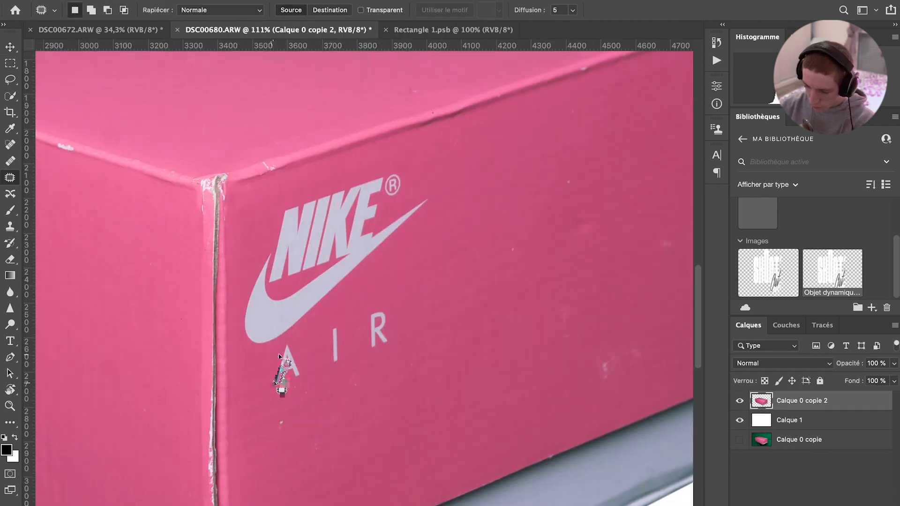
{"action": "scroll", "coordinate": [402, 392], "scroll_direction": "down", "scroll_amount": 5}
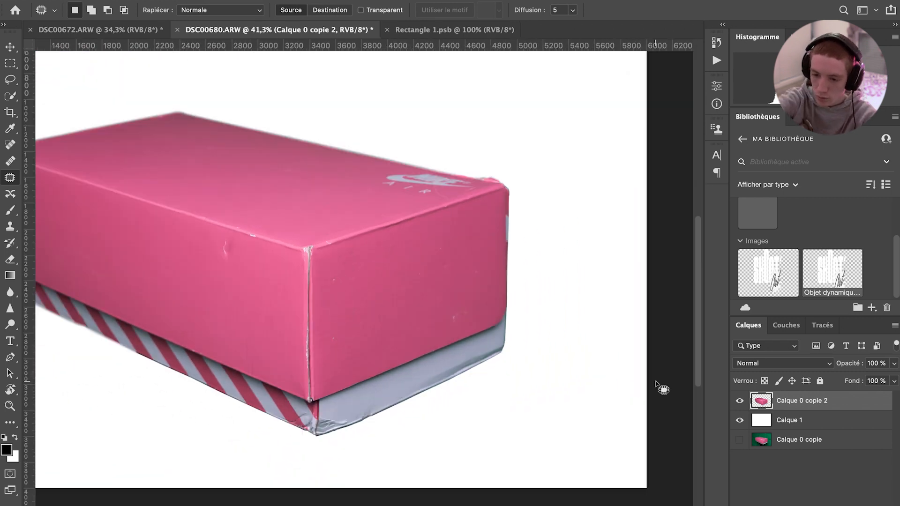
{"action": "scroll", "coordinate": [657, 384], "scroll_direction": "down", "scroll_amount": 2}
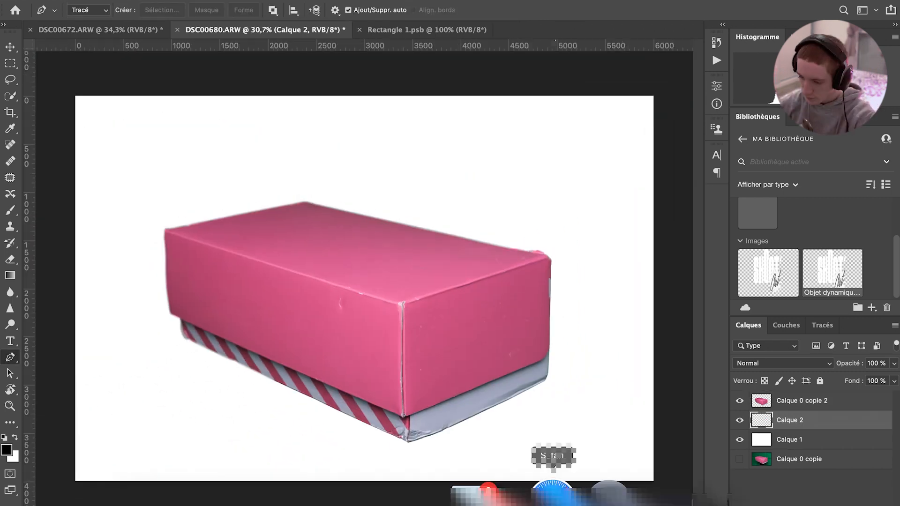
Switch to Safari, search Google for "boite nike", view the orange Nike shoebox picture as a reference and return to Photoshop.
{"action": "left_click", "coordinate": [567, 475]}
{"action": "type", "text": "boite ni"}
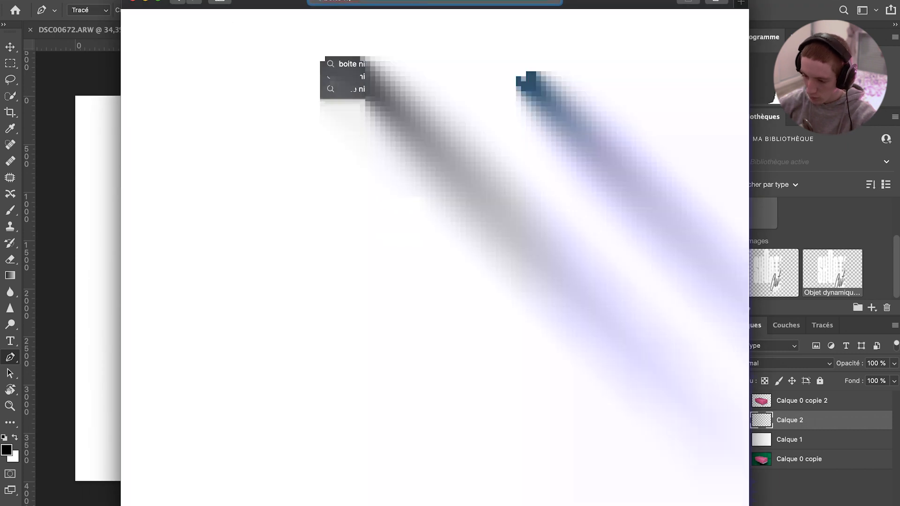
{"action": "type", "text": "ke"}
{"action": "key", "text": "Return"}
{"action": "left_click", "coordinate": [297, 69]}
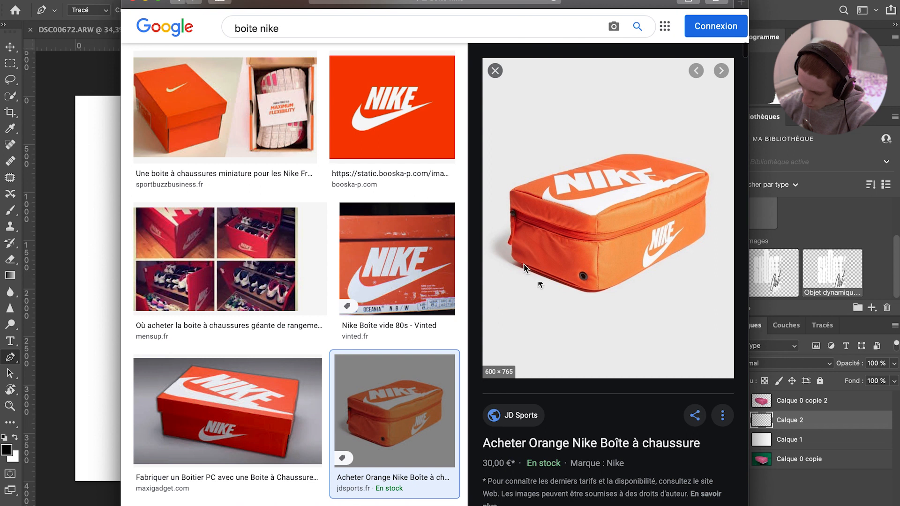
{"action": "left_click", "coordinate": [98, 314]}
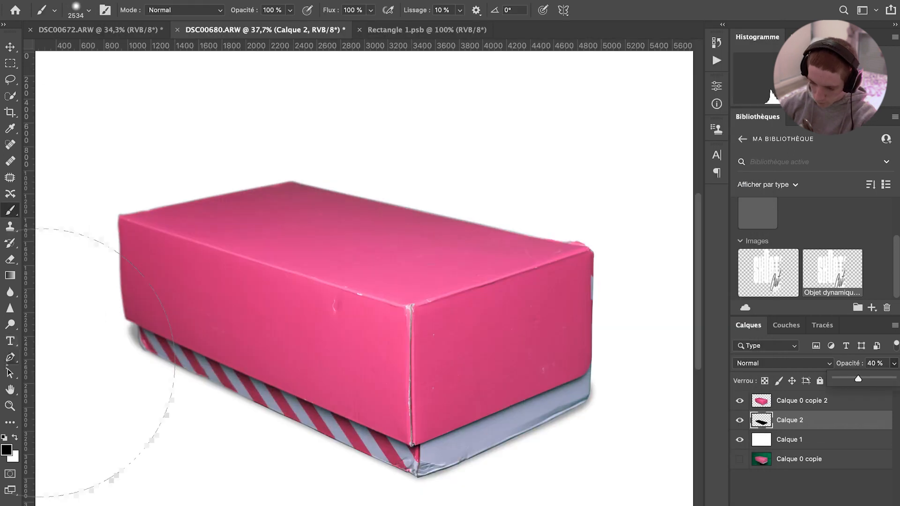
Brush a soft black shadow beneath the lower-left edge of the box.
{"action": "left_click", "coordinate": [141, 339]}
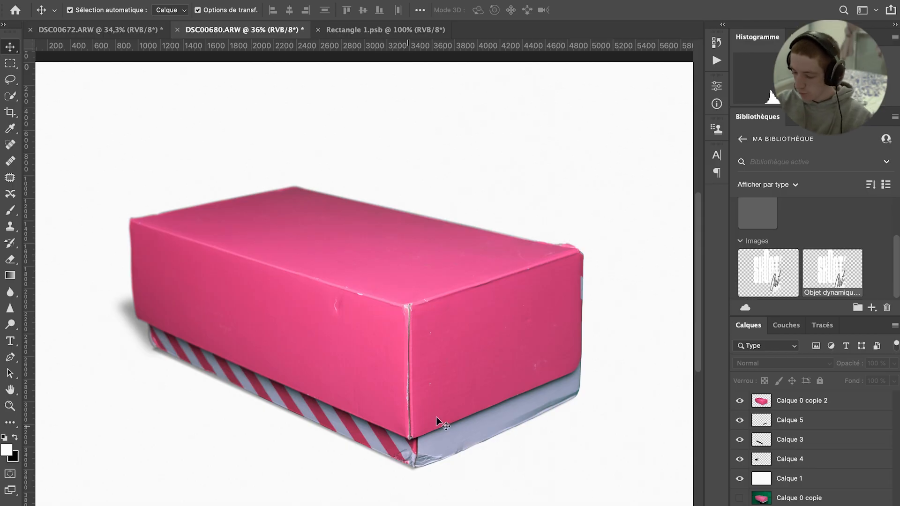
{"action": "scroll", "coordinate": [535, 395], "scroll_direction": "right", "scroll_amount": 1}
{"action": "scroll", "coordinate": [535, 395], "scroll_direction": "down", "scroll_amount": 2}
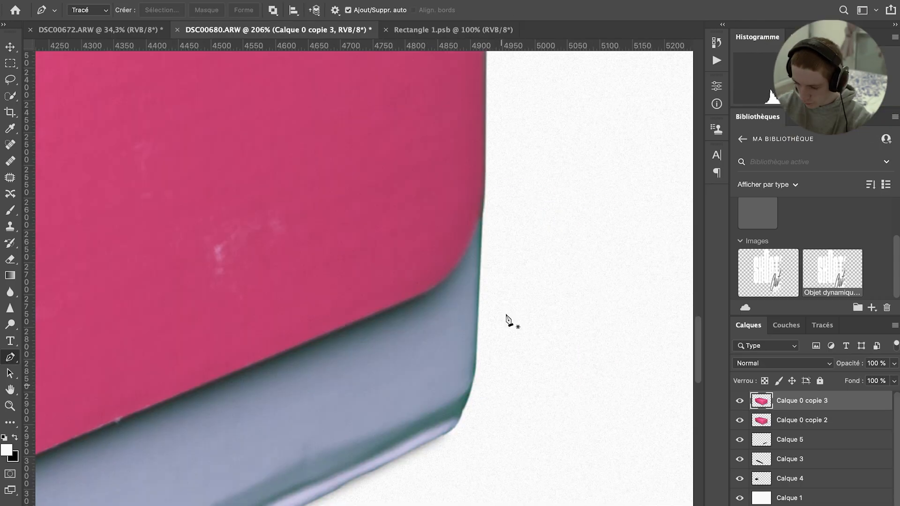
Add a pure green solid colour fill layer above the masked box layer Calque 0 copie 3.
{"action": "scroll", "coordinate": [503, 241], "scroll_direction": "down", "scroll_amount": 5}
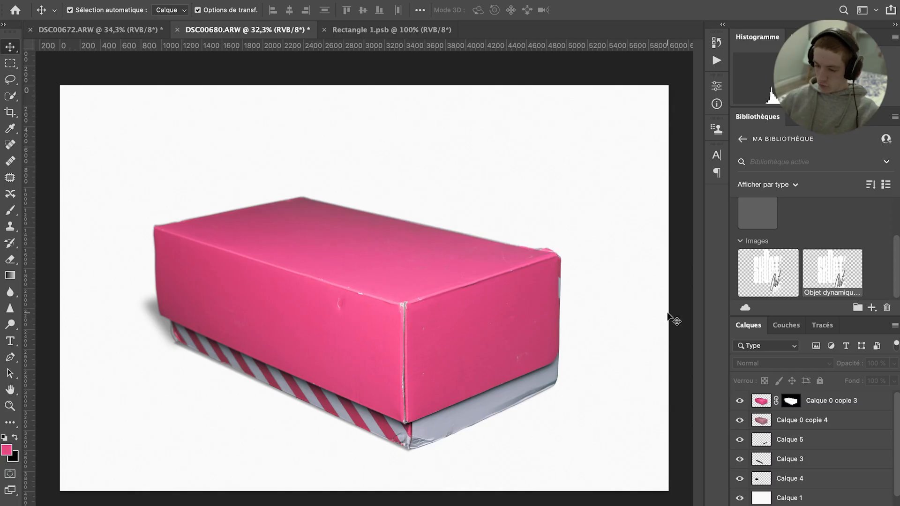
{"action": "left_click", "coordinate": [551, 348]}
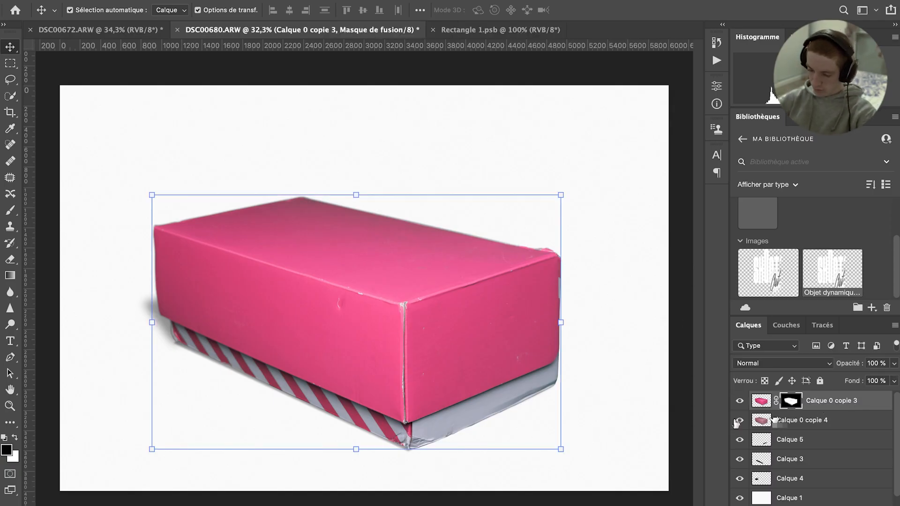
{"action": "left_click", "coordinate": [740, 420]}
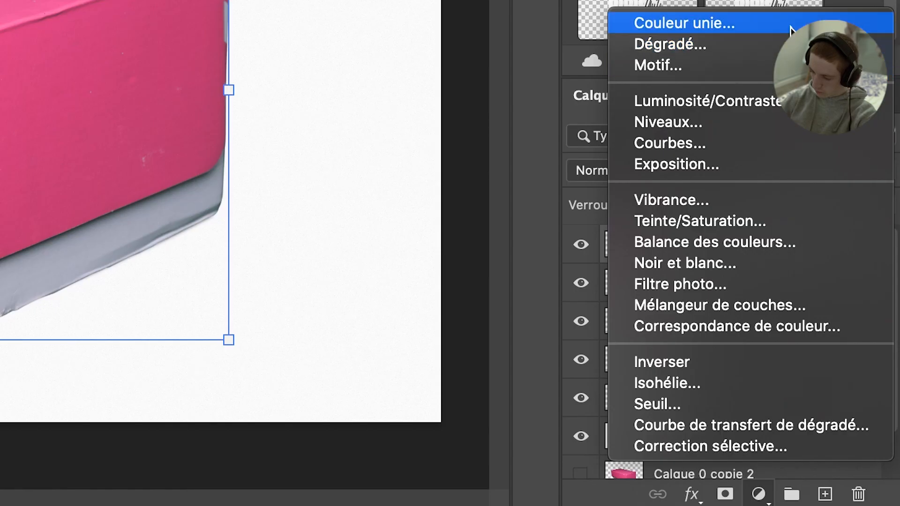
{"action": "left_click", "coordinate": [790, 29]}
{"action": "left_click", "coordinate": [544, 210]}
{"action": "left_click_drag", "start_coordinate": [520, 119], "coordinate": [530, 94]}
{"action": "left_click", "coordinate": [666, 88]}
Replace the green fill layer's mask with the mask from Calque 0 copie 3 and hide Calque 0 copie 3.
{"action": "key", "text": "v"}
{"action": "left_click_drag", "start_coordinate": [790, 420], "coordinate": [790, 401]}
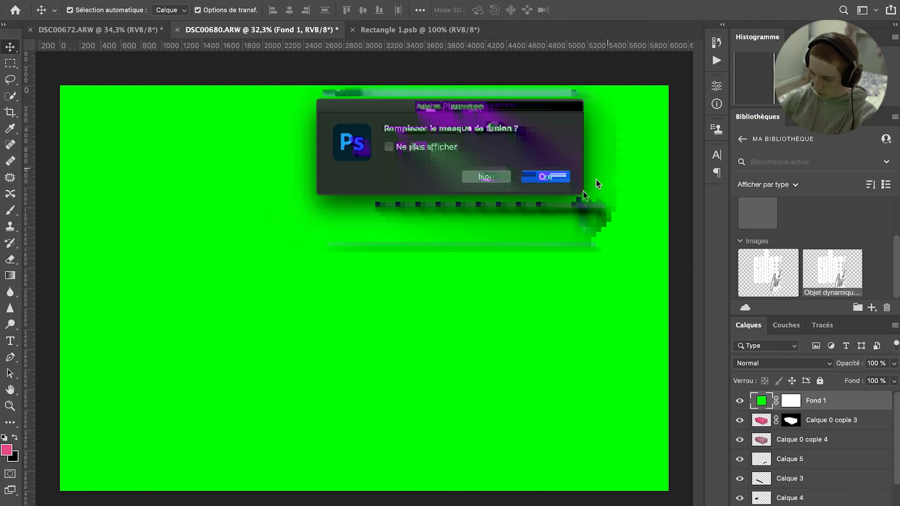
{"action": "left_click", "coordinate": [556, 180]}
{"action": "left_click", "coordinate": [740, 422]}
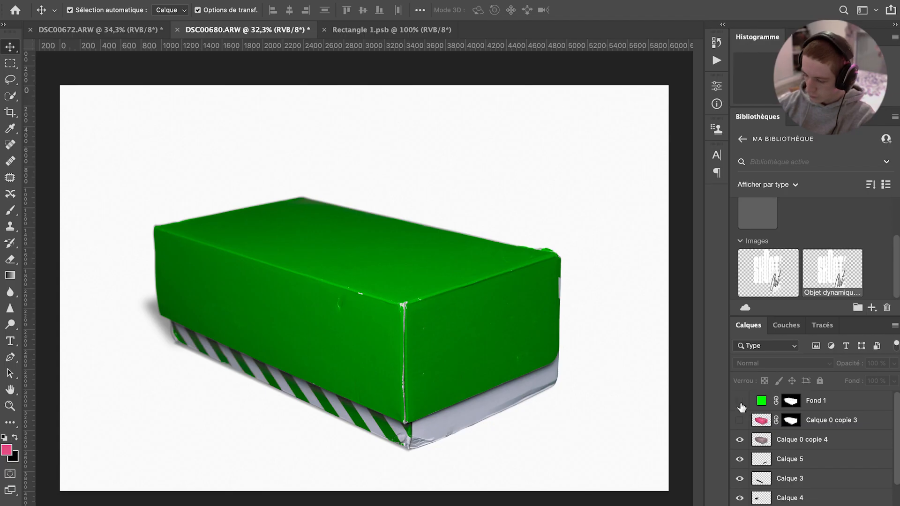
Change the fill colour of the Fond 1 layer from green to cyan to recolour the box.
{"action": "left_click", "coordinate": [740, 401]}
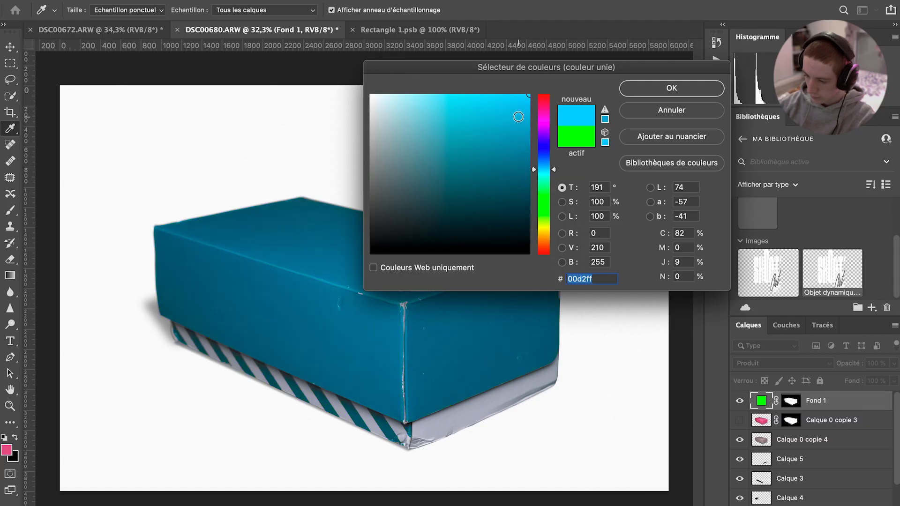
{"action": "left_click_drag", "start_coordinate": [518, 117], "coordinate": [641, 109]}
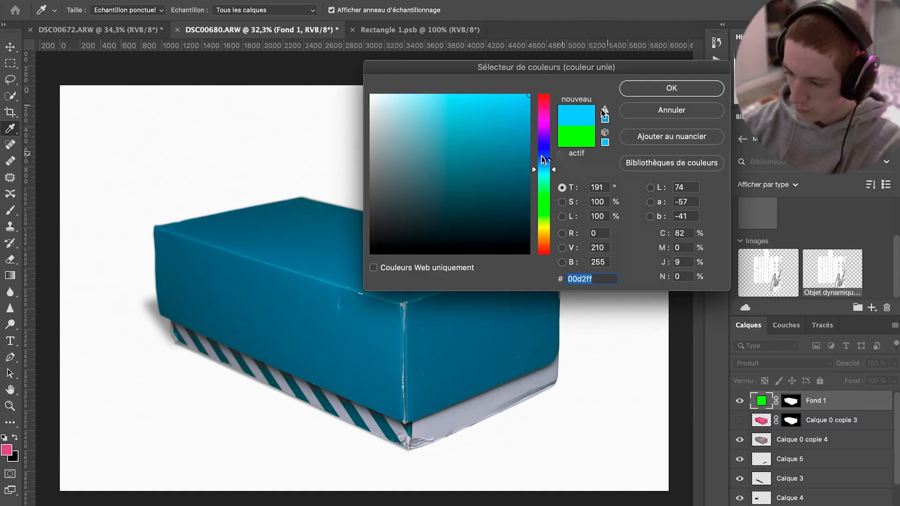
{"action": "left_click_drag", "start_coordinate": [544, 180], "coordinate": [539, 175]}
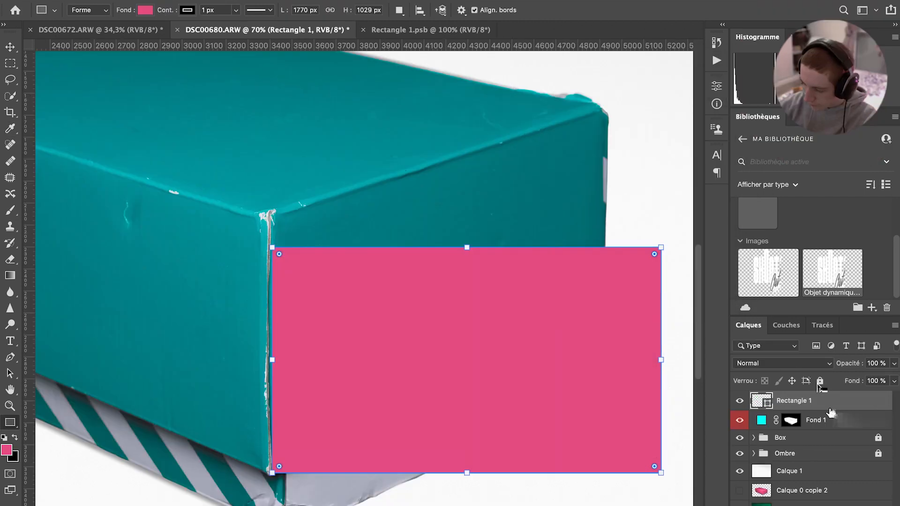
Convert the pink Rectangle 1 shape layer over the box's short side into a smart object.
{"action": "right_click", "coordinate": [830, 412]}
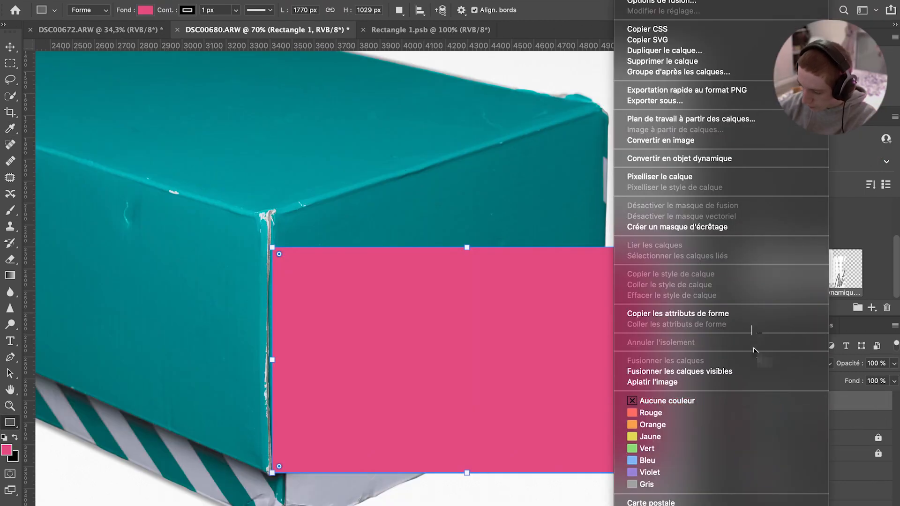
{"action": "left_click", "coordinate": [722, 159]}
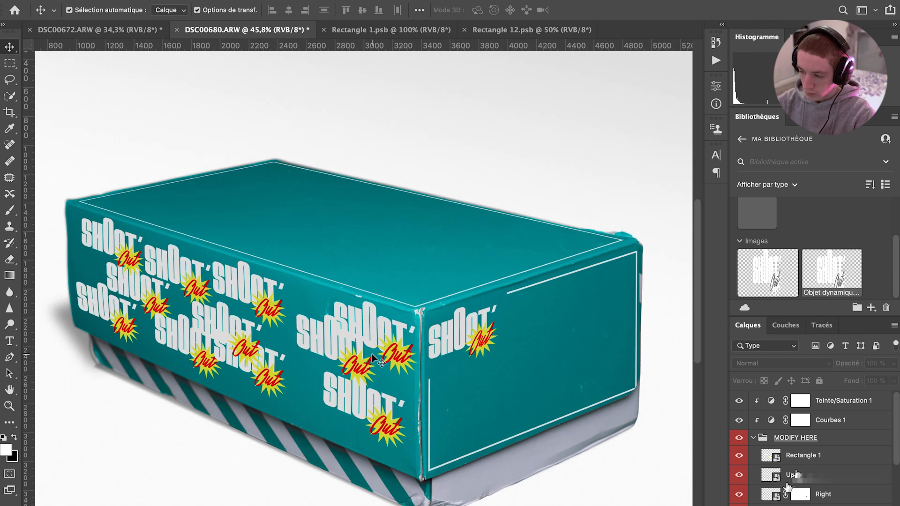
Open the name of the Rectangle 1 layer in the MODIFY HERE group for editing.
{"action": "left_click", "coordinate": [601, 365]}
{"action": "double_click", "coordinate": [799, 426]}
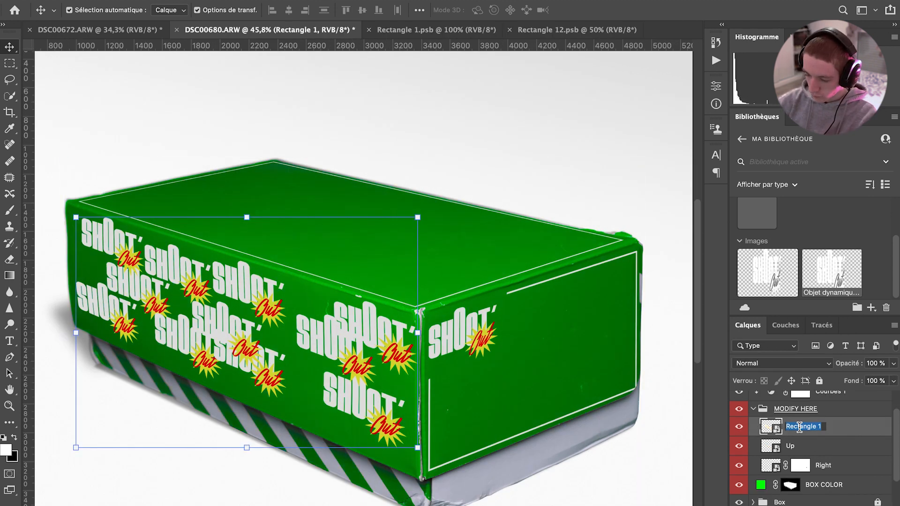